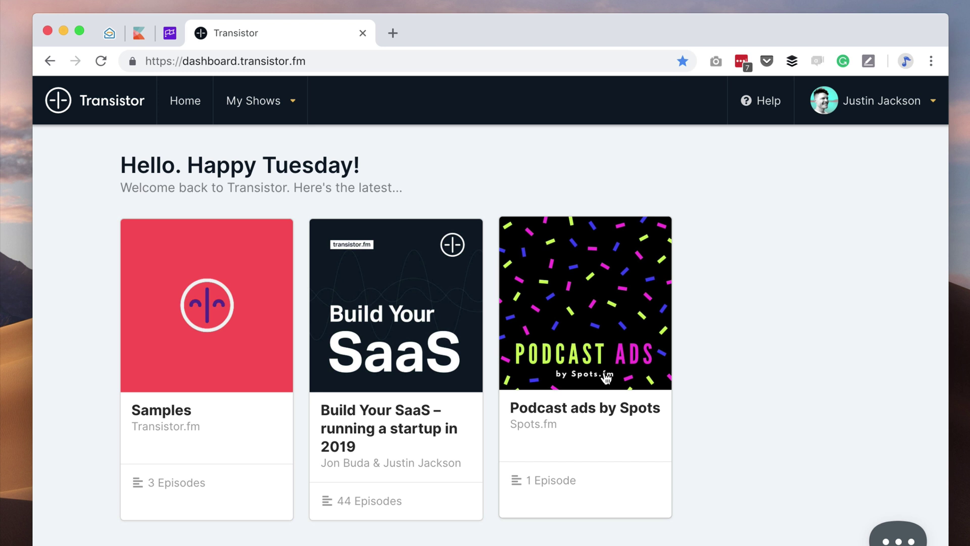
# - From My Shows, start adding a new show to Transistor
pyautogui.click(264, 101)
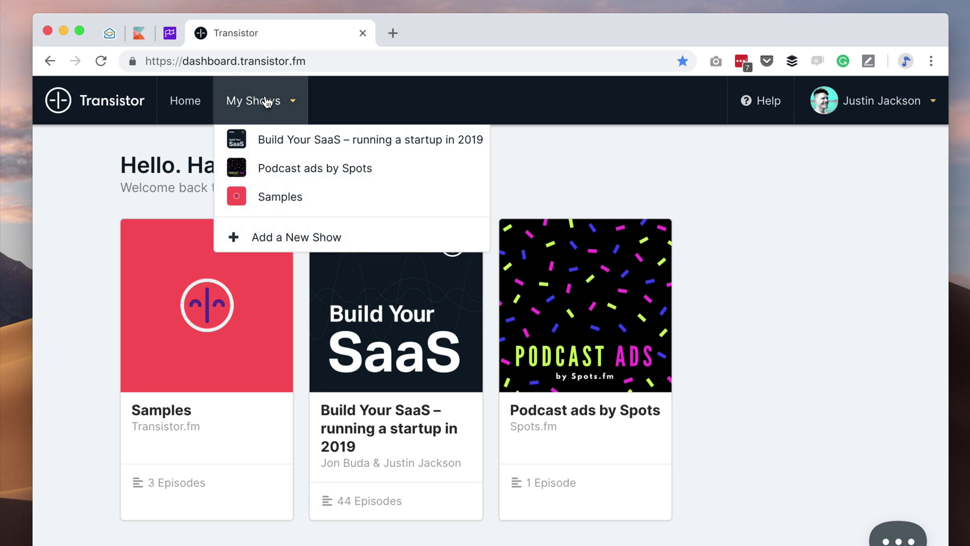
pyautogui.click(337, 241)
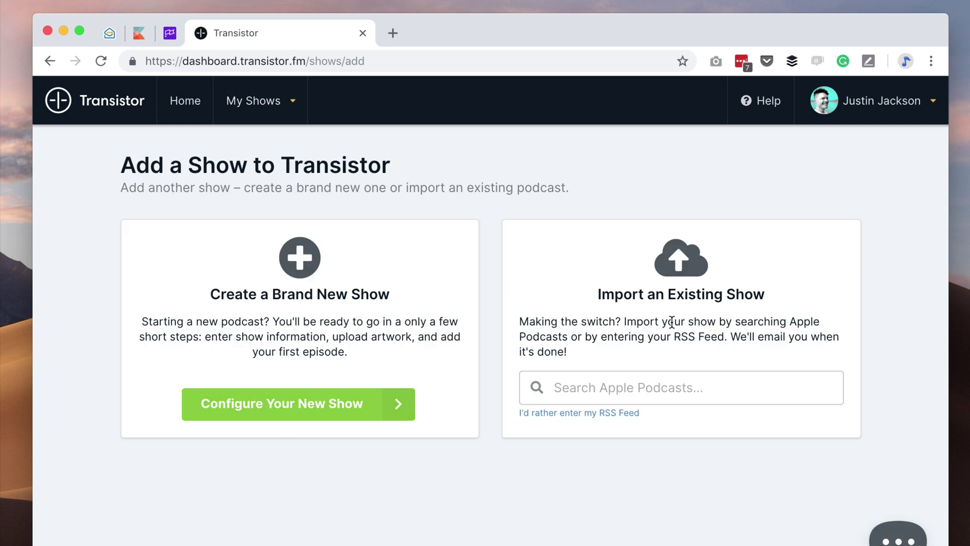
# - Title the new show 'Weekly message from the president' and describe it as a CEO message to regional staff
pyautogui.click(278, 407)
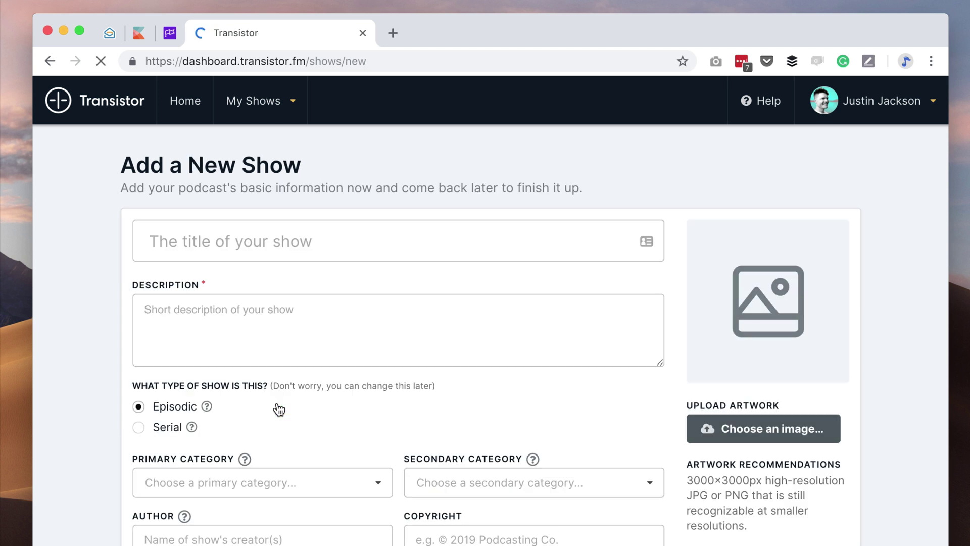
pyautogui.click(316, 233)
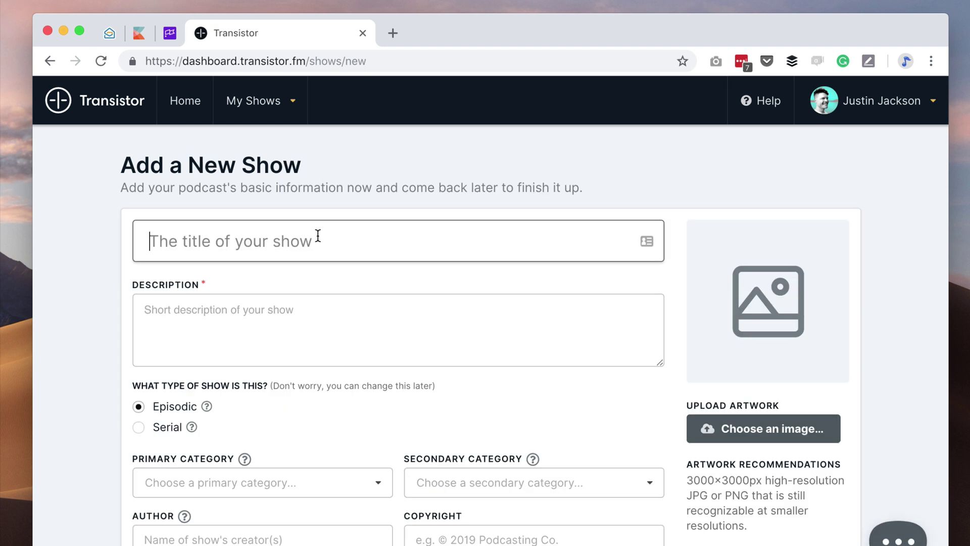
pyautogui.write('Weekly')
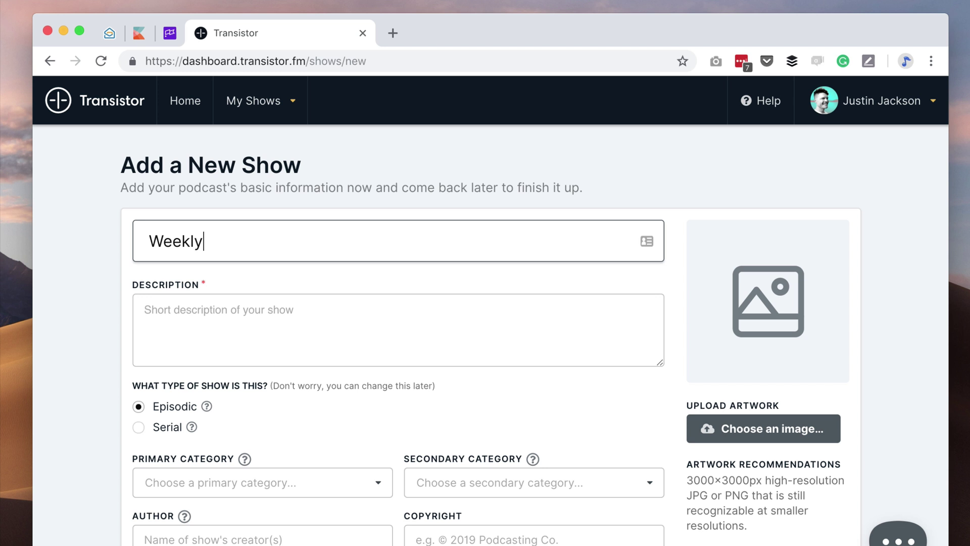
pyautogui.write(' message')
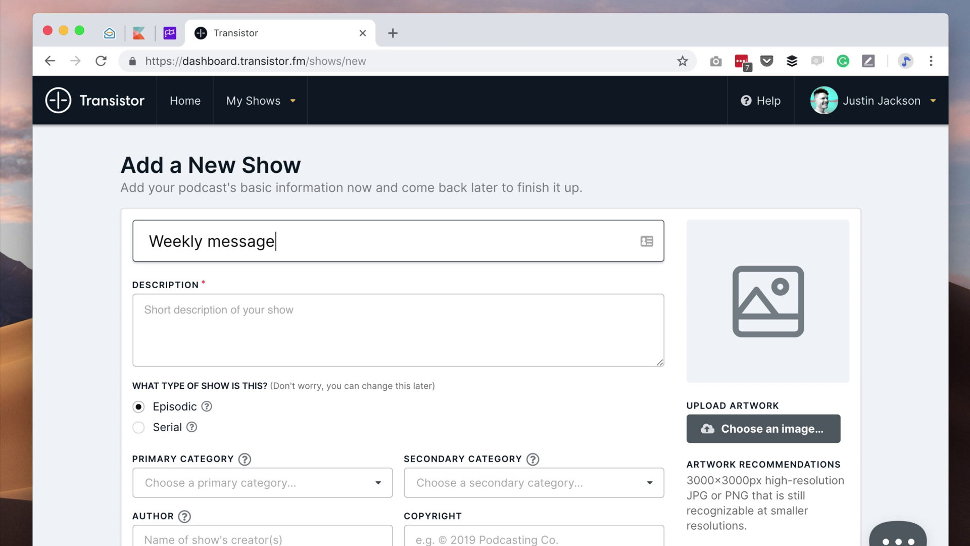
pyautogui.write(' from the president')
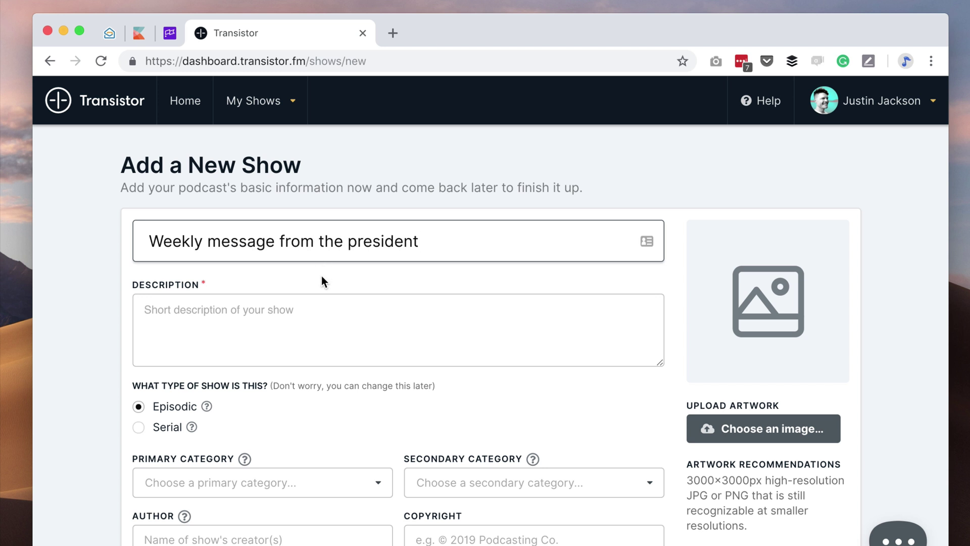
pyautogui.click(294, 318)
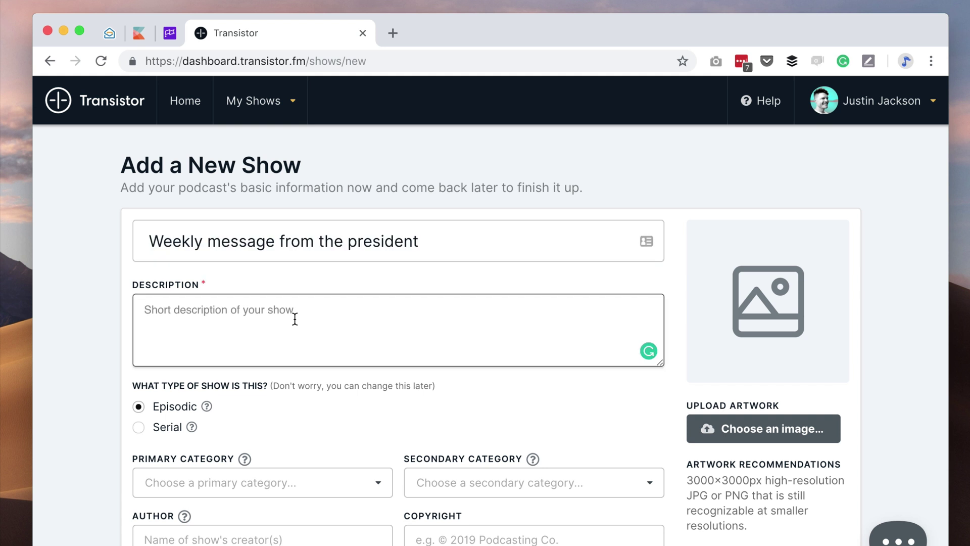
pyautogui.write('A messag')
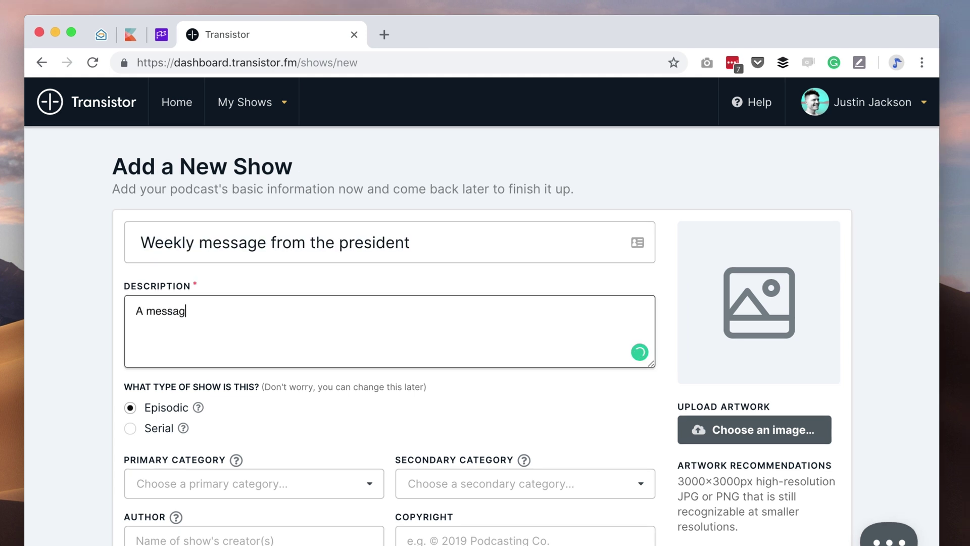
pyautogui.write('e for all of our regional st')
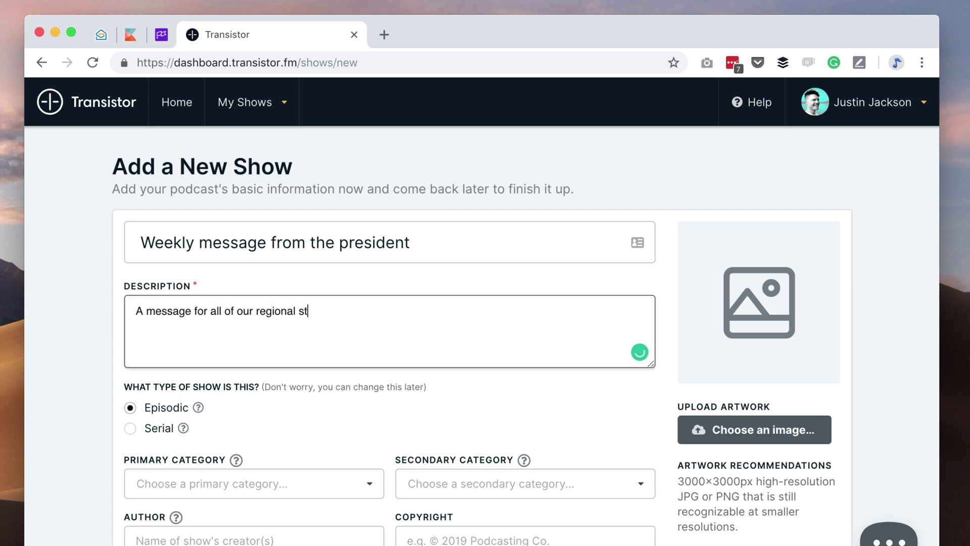
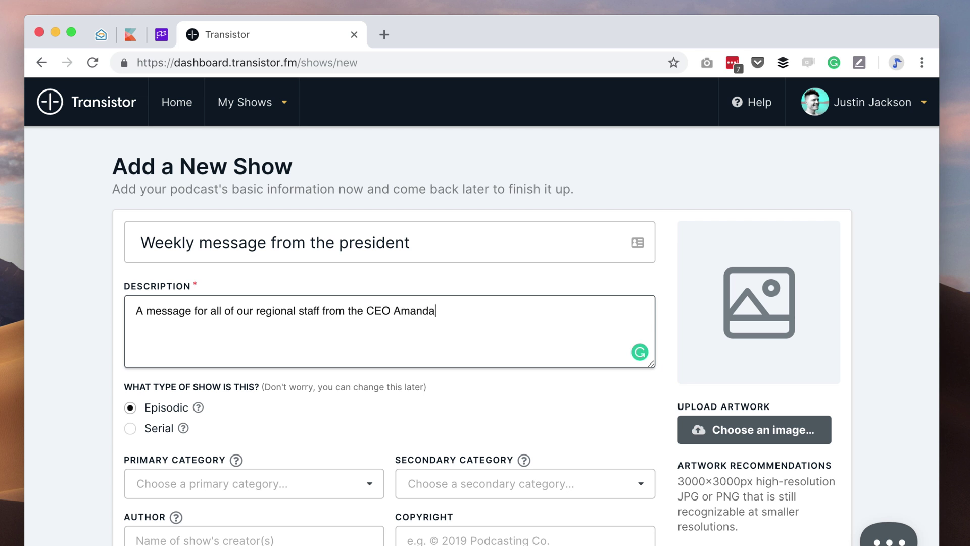
# - Upload the CEO's photo from the Desktop as the show's cover artwork
pyautogui.click(340, 403)
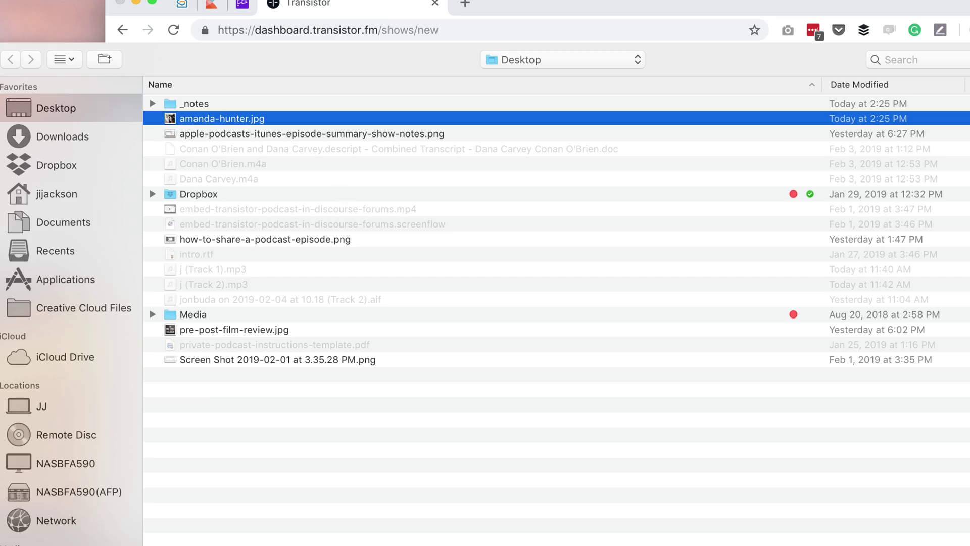
pyautogui.press('Return')
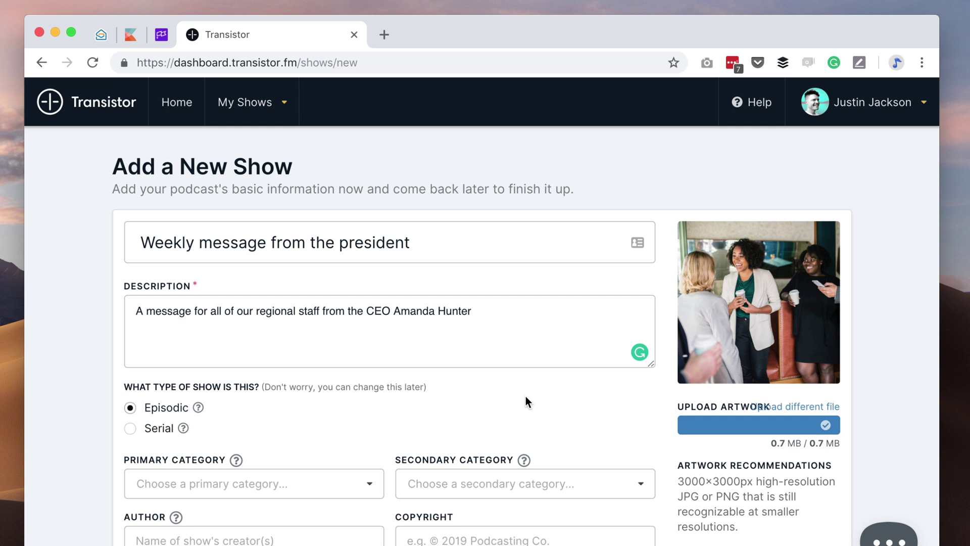
# - Set the primary category to Business :: Management & Marketing and the secondary to Business :: Careers
pyautogui.scroll(-5, 526, 401)
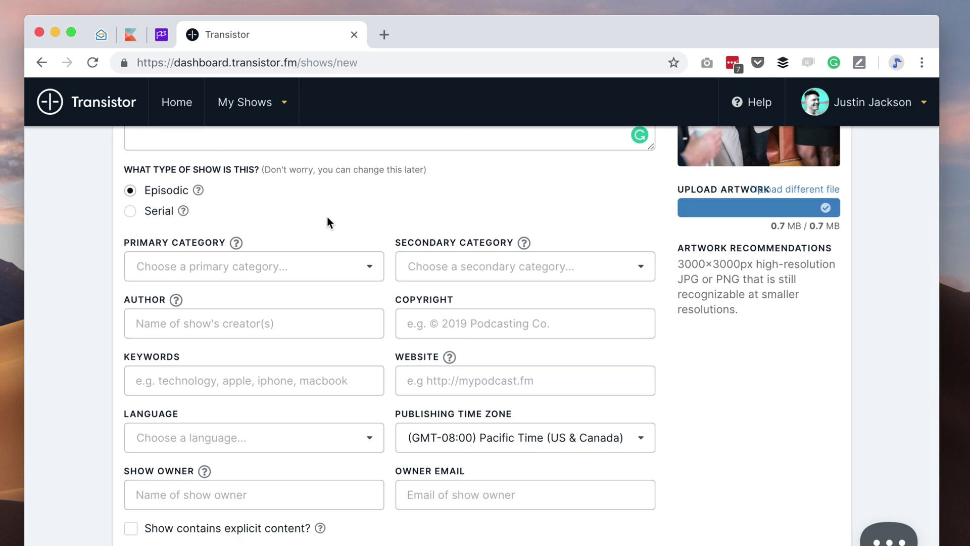
pyautogui.click(284, 270)
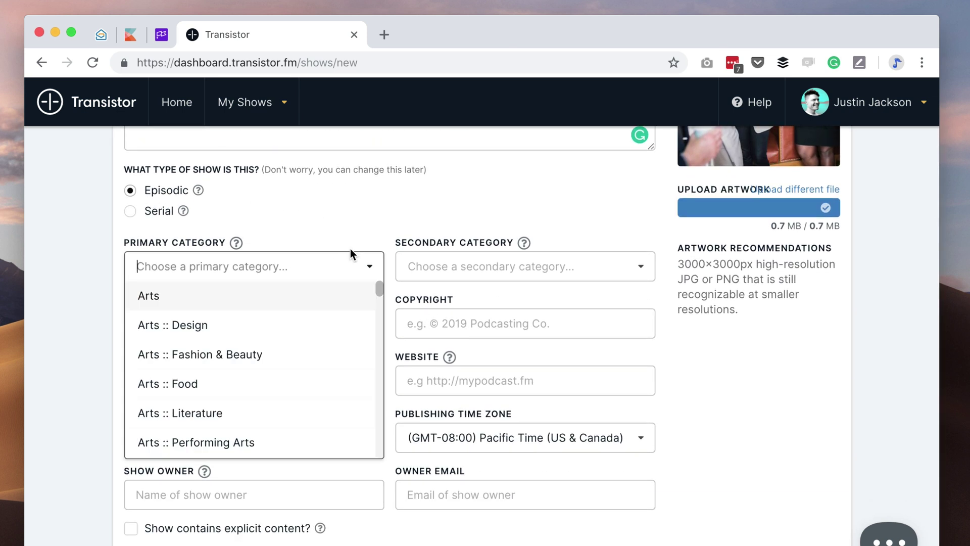
pyautogui.click(547, 267)
pyautogui.press('Return')
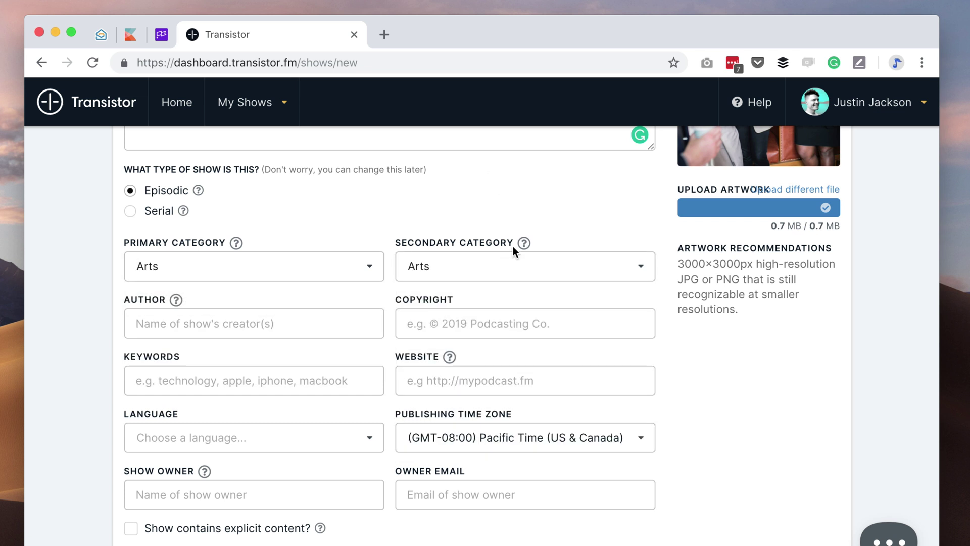
pyautogui.click(284, 260)
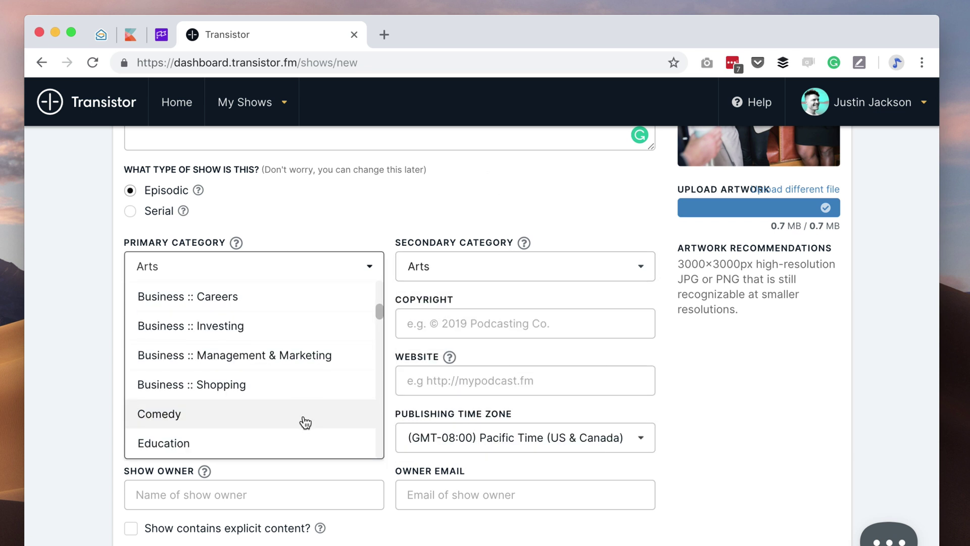
pyautogui.click(268, 354)
pyautogui.click(574, 263)
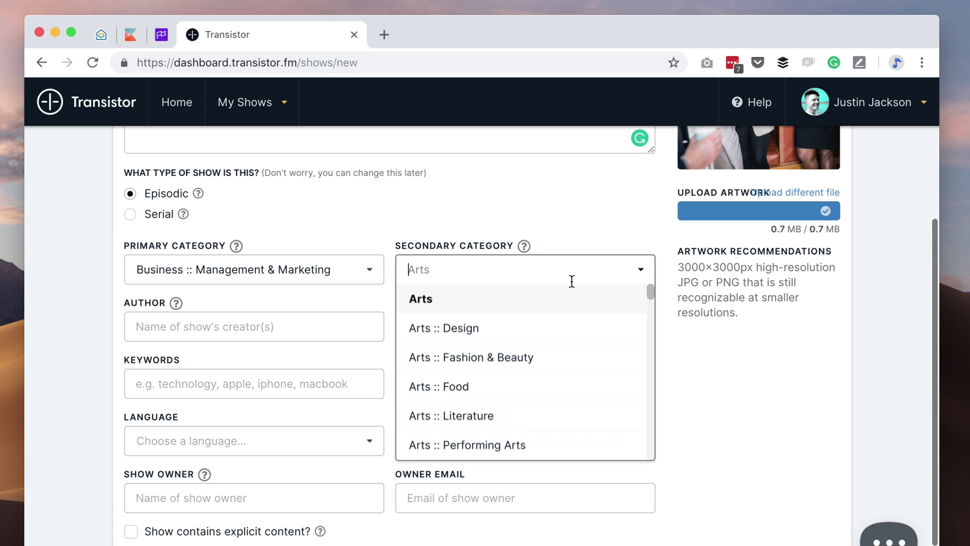
pyautogui.scroll(-5, 574, 409)
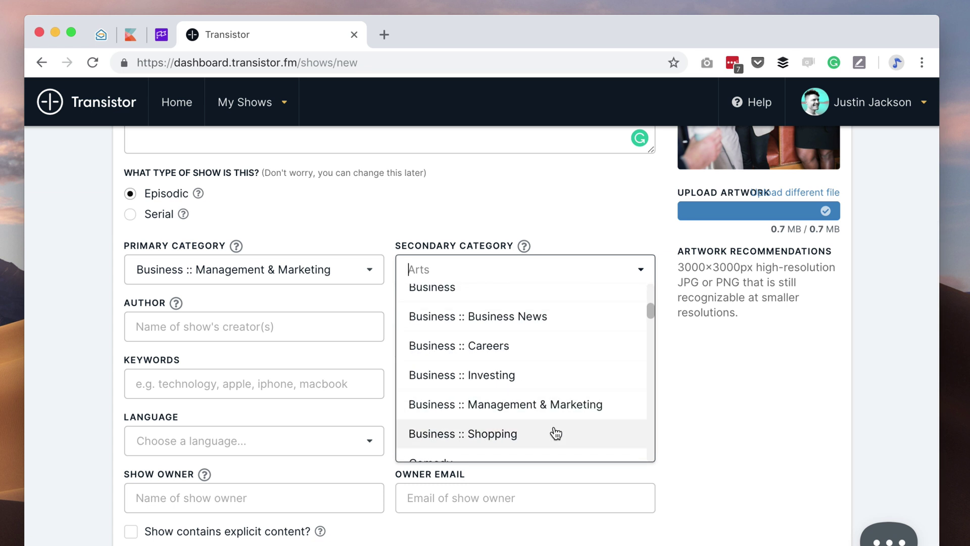
pyautogui.click(520, 327)
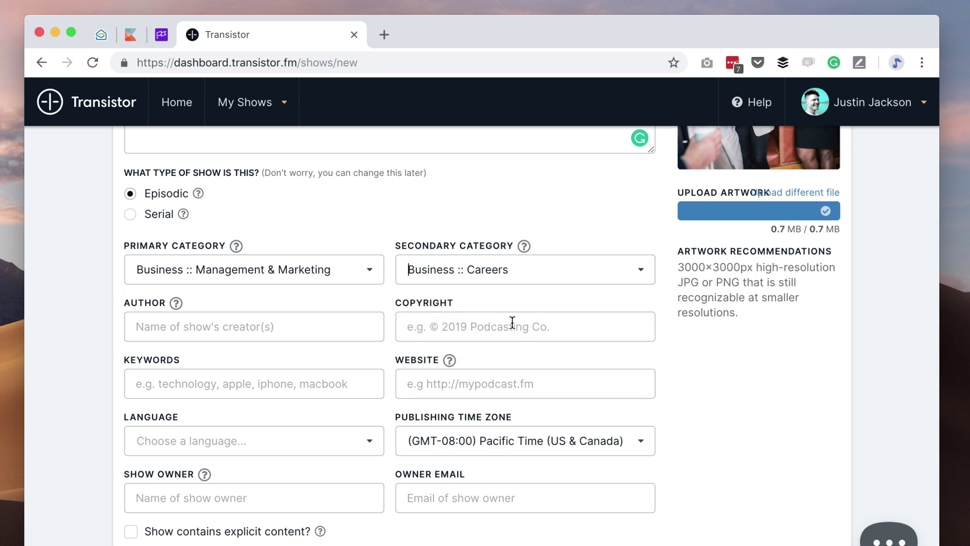
# - Enter 'Coffee Co Inc.' as the show's author
pyautogui.click(273, 317)
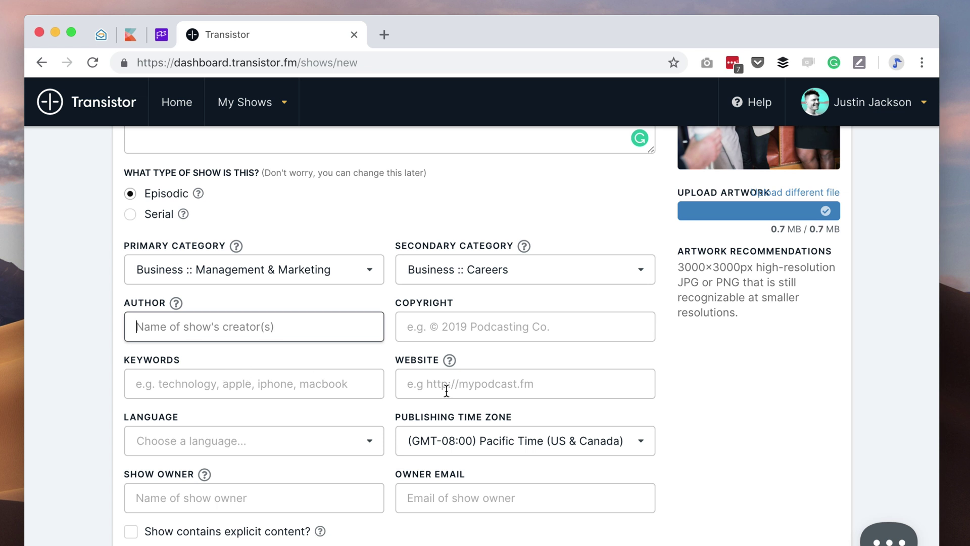
pyautogui.write('CPt')
pyautogui.press('BackSpace')
pyautogui.press('BackSpace')
pyautogui.write('oo')
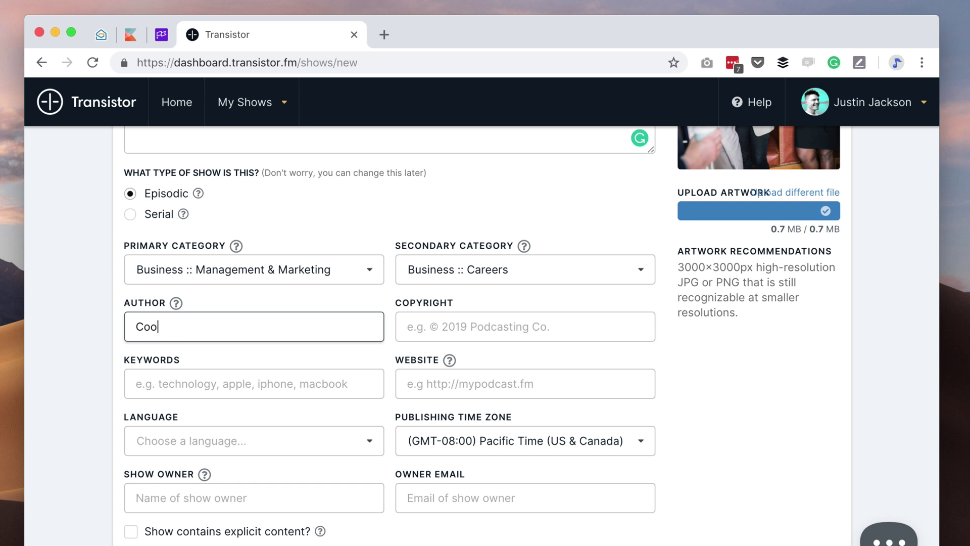
pyautogui.press('BackSpace')
pyautogui.write('ffee Co Inc.')
# - Set the copyright to '2019 Coffee Co Inc.'
pyautogui.click(496, 329)
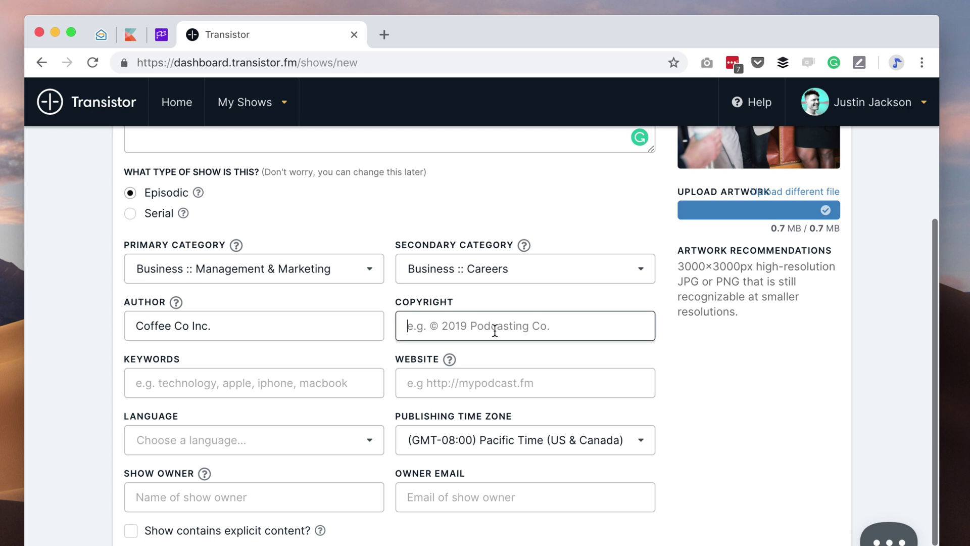
pyautogui.click(253, 322)
pyautogui.press('super+a')
pyautogui.press('super+c')
pyautogui.click(504, 330)
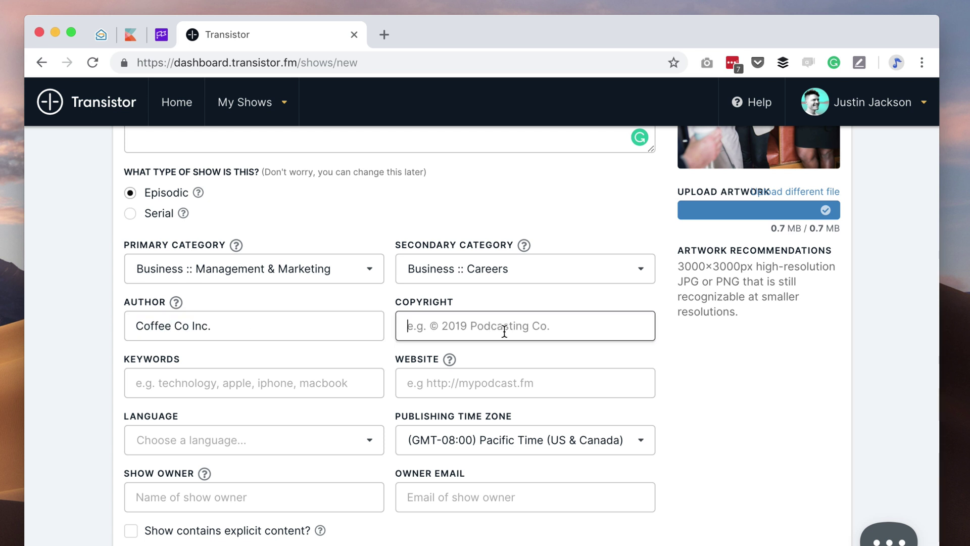
pyautogui.write('2019')
pyautogui.press('super+v')
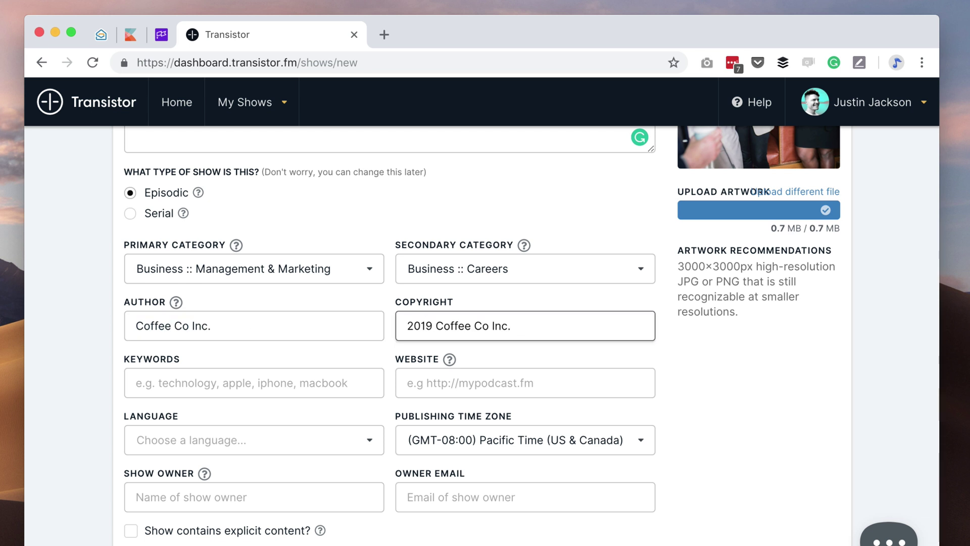
pyautogui.scroll(-2, 392, 461)
pyautogui.click(632, 385)
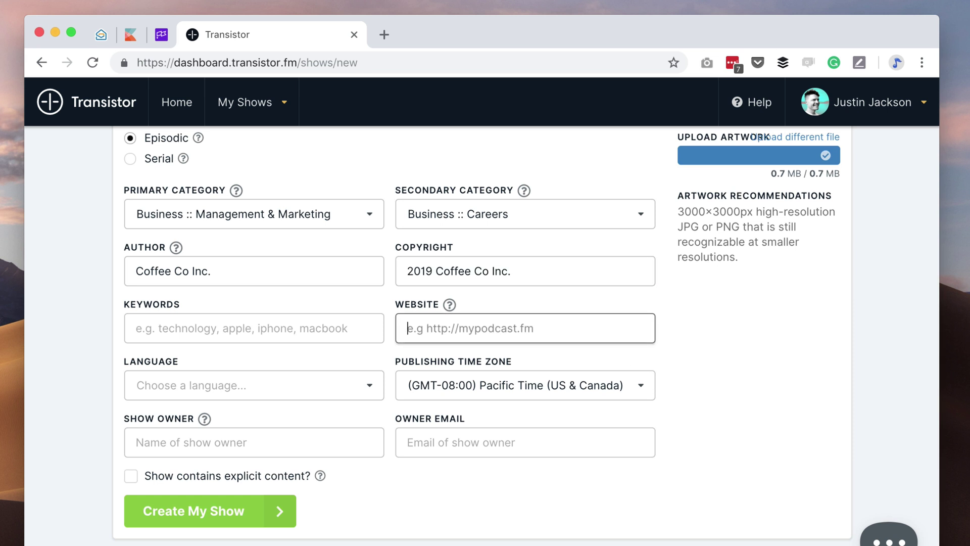
pyautogui.write('https://coffee')
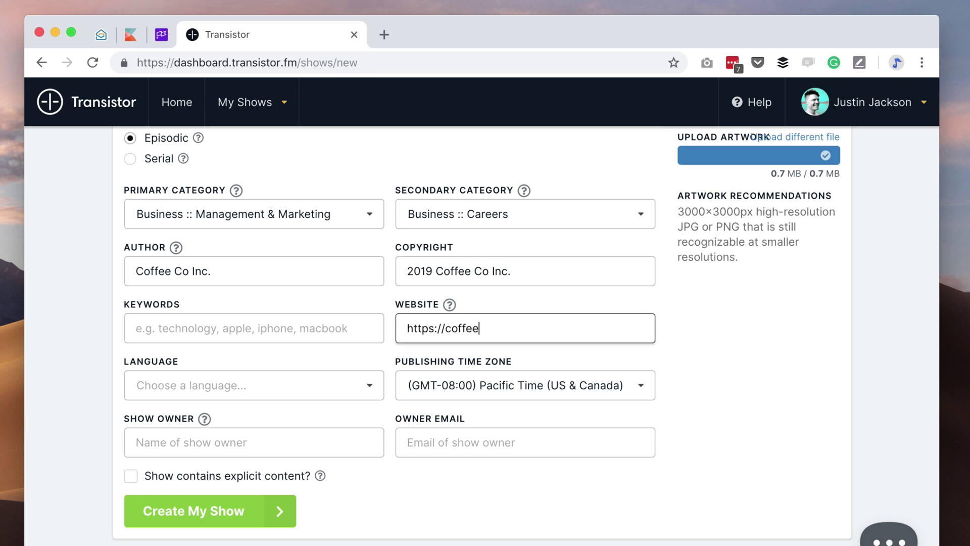
pyautogui.write('.co')
pyautogui.click(806, 460)
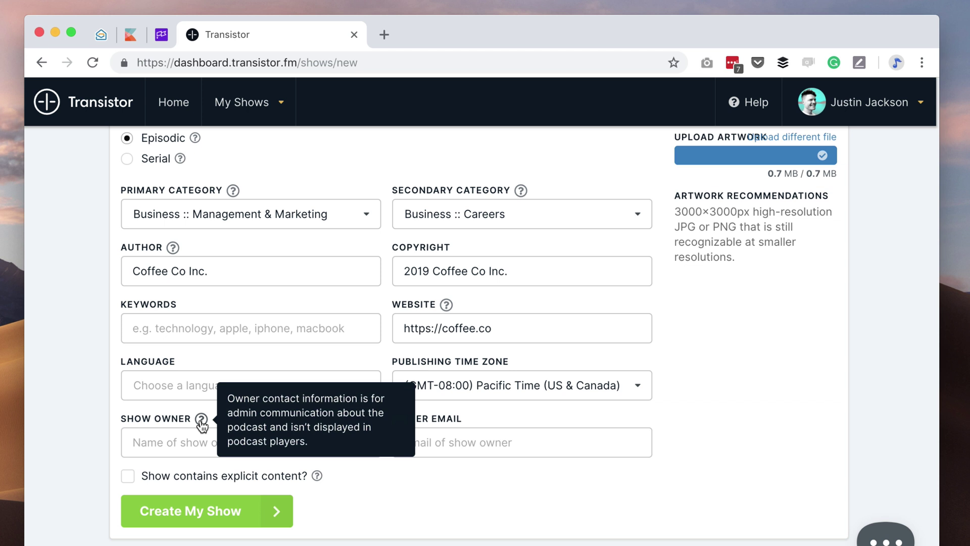
# - Fill in the show owner's full name and e-mail address
pyautogui.moveTo(320, 478)
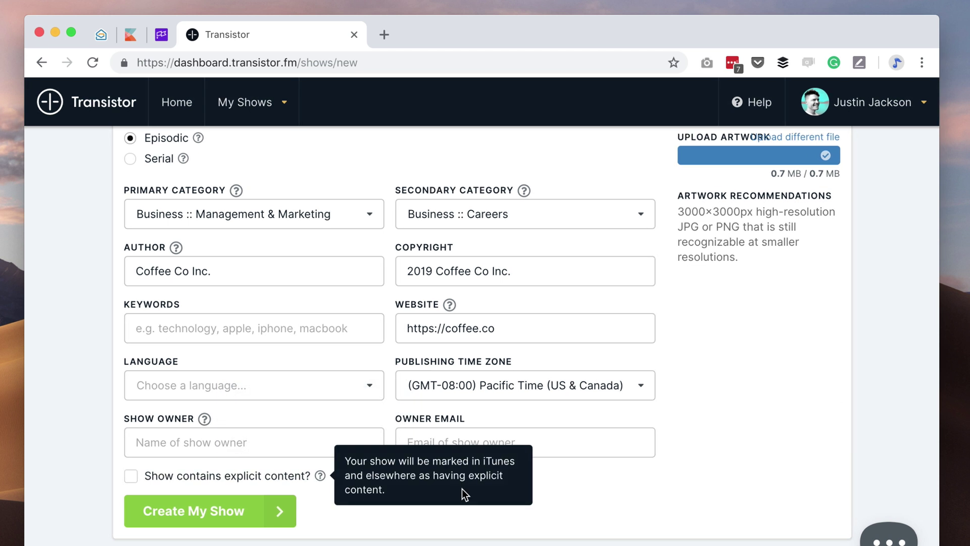
pyautogui.scroll(1, 690, 507)
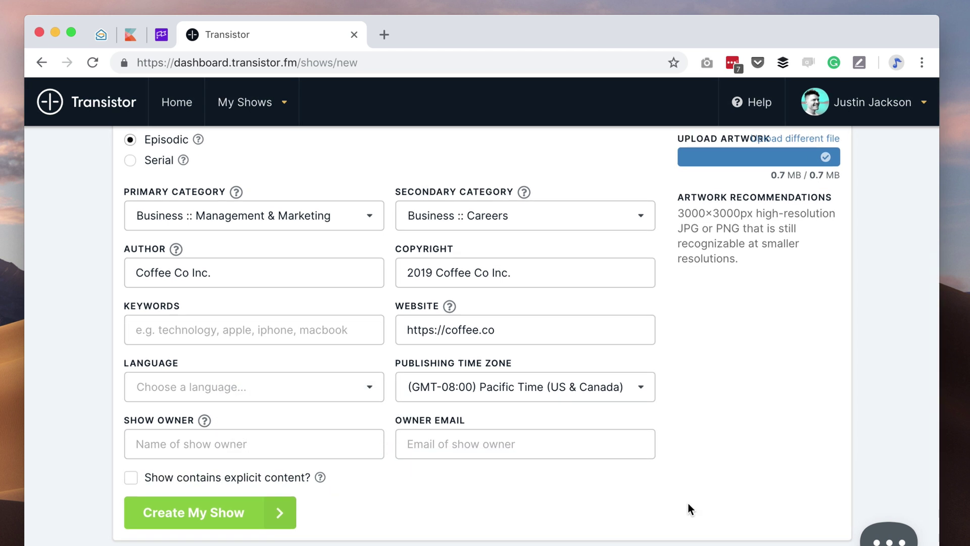
pyautogui.click(277, 445)
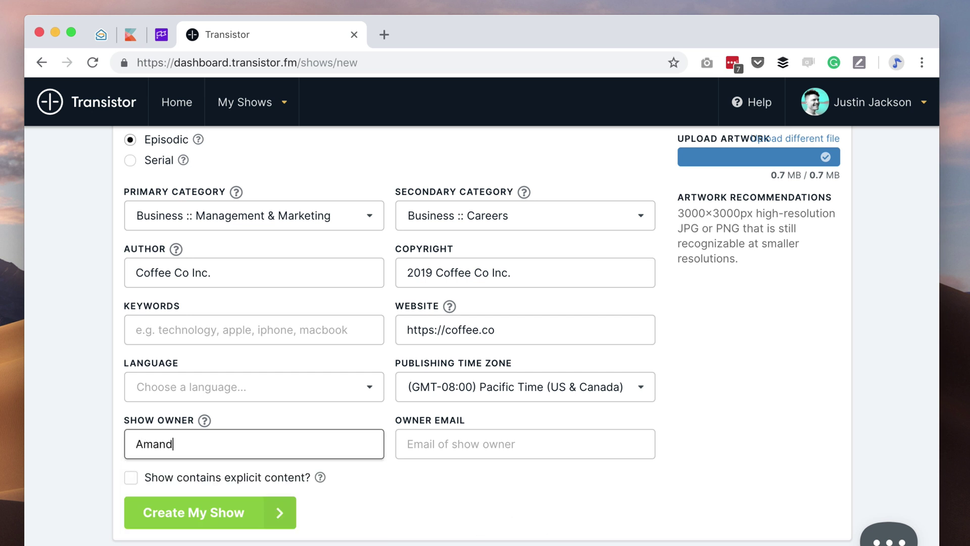
pyautogui.click(517, 446)
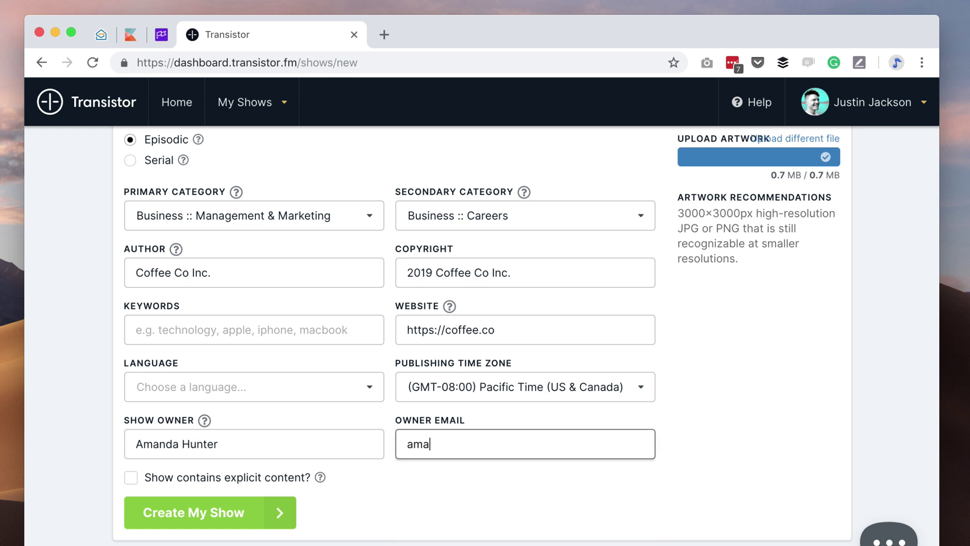
pyautogui.click(695, 432)
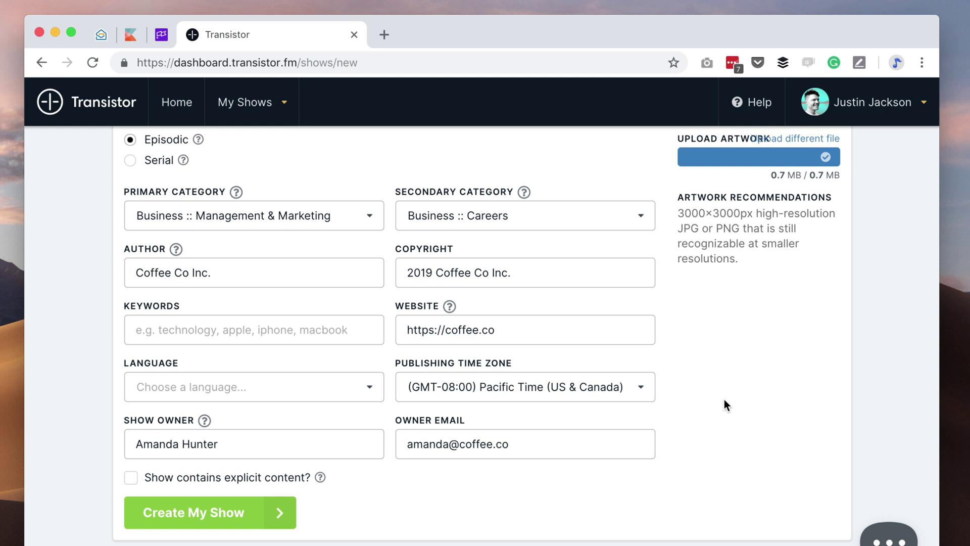
# - Create the show and mark its RSS feed private and password-protected in Show Settings
pyautogui.click(218, 509)
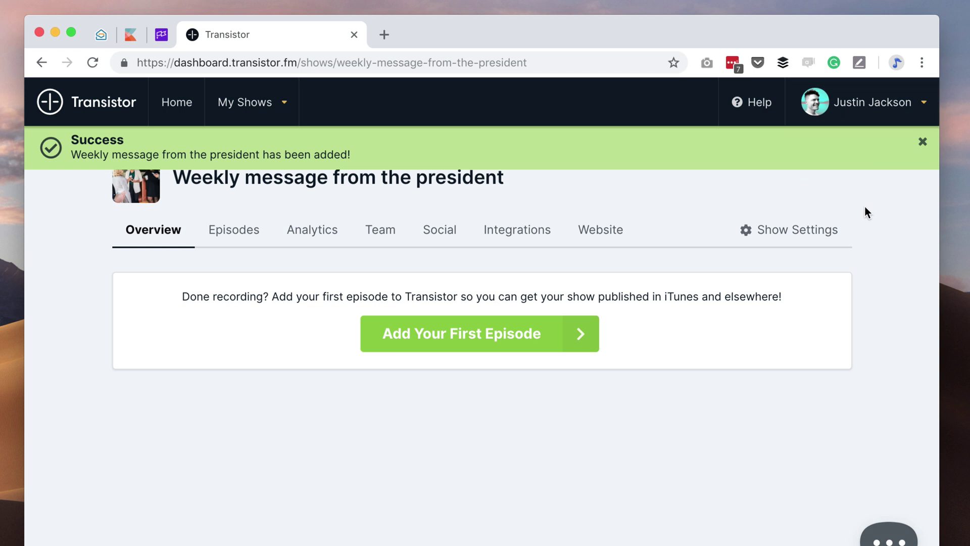
pyautogui.click(786, 236)
pyautogui.scroll(-10, 789, 389)
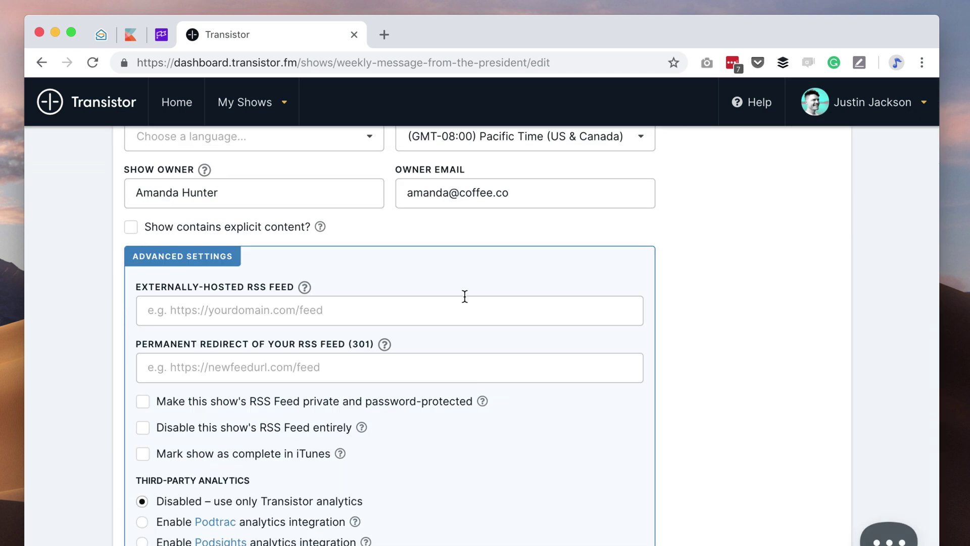
pyautogui.scroll(-2, 531, 434)
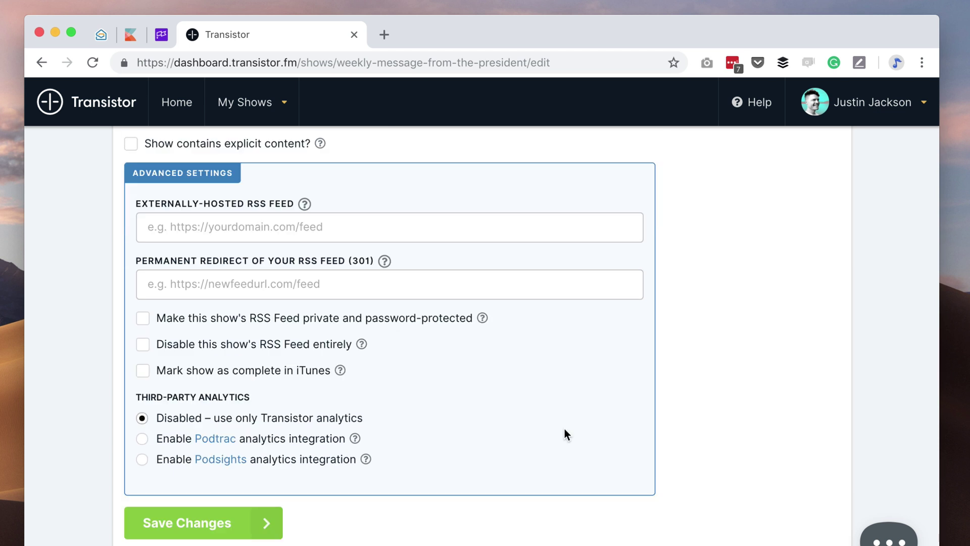
pyautogui.click(144, 322)
pyautogui.moveTo(483, 320)
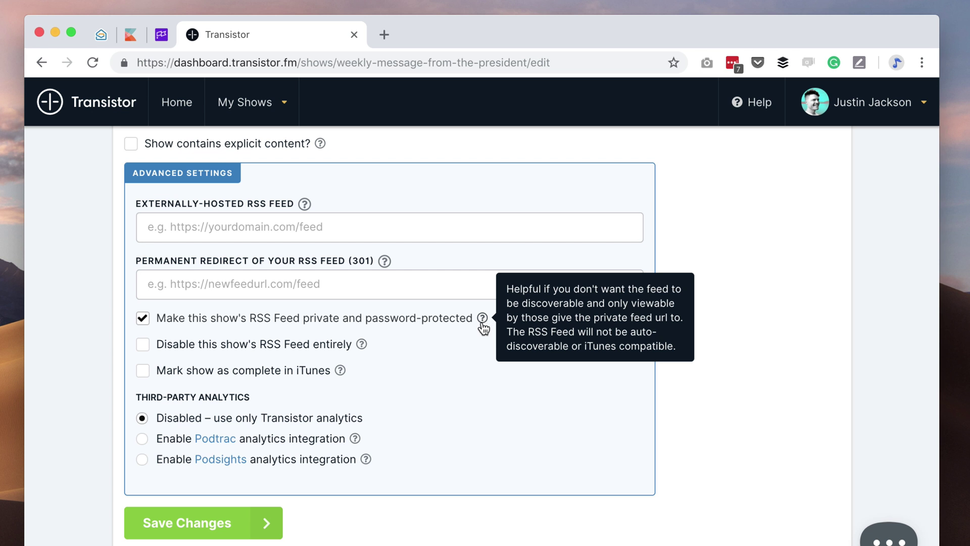
# - Save the show settings and return to the show's Overview page
pyautogui.scroll(1, 450, 428)
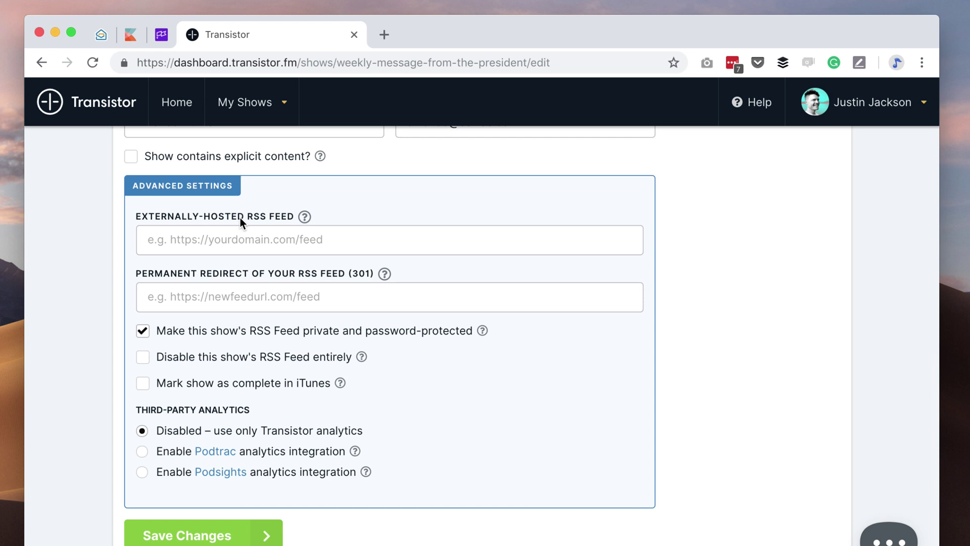
pyautogui.scroll(-1, 449, 463)
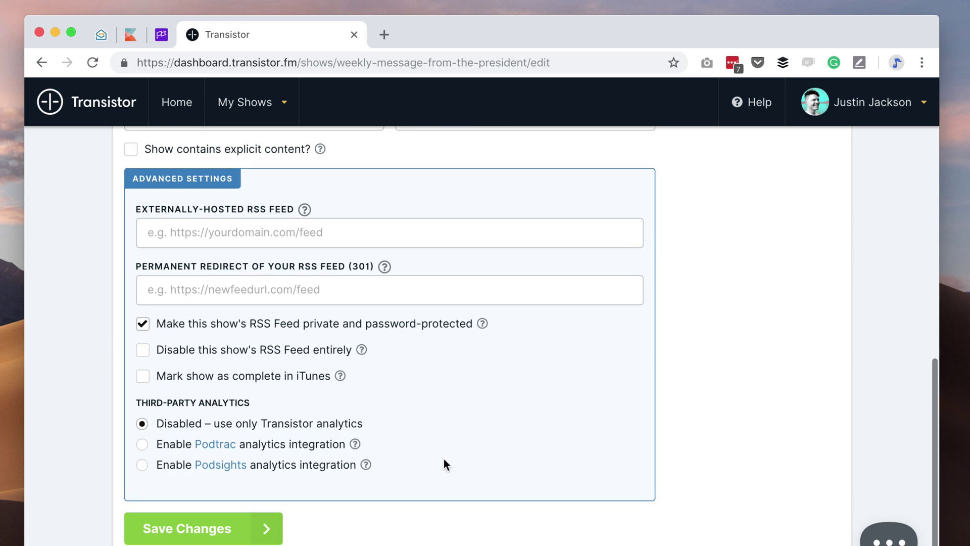
pyautogui.click(198, 539)
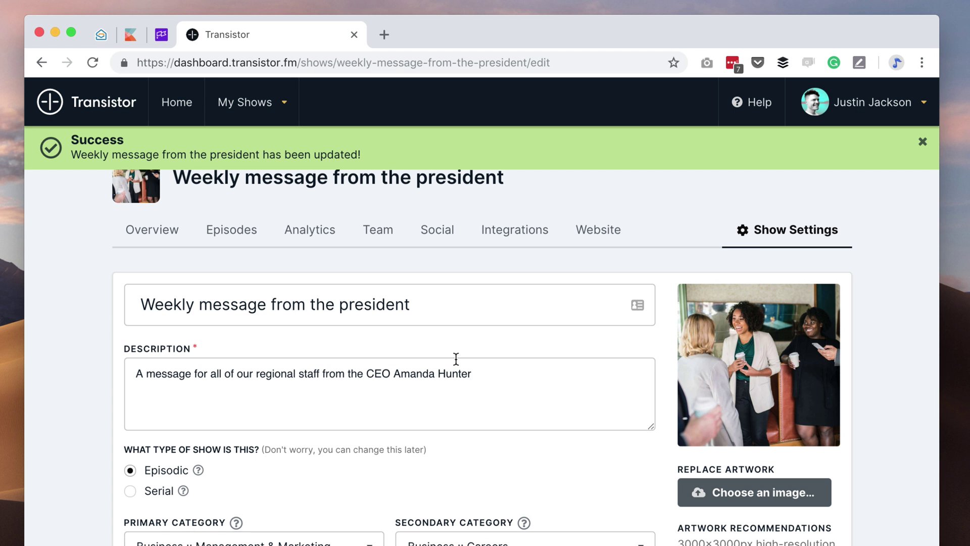
pyautogui.click(157, 233)
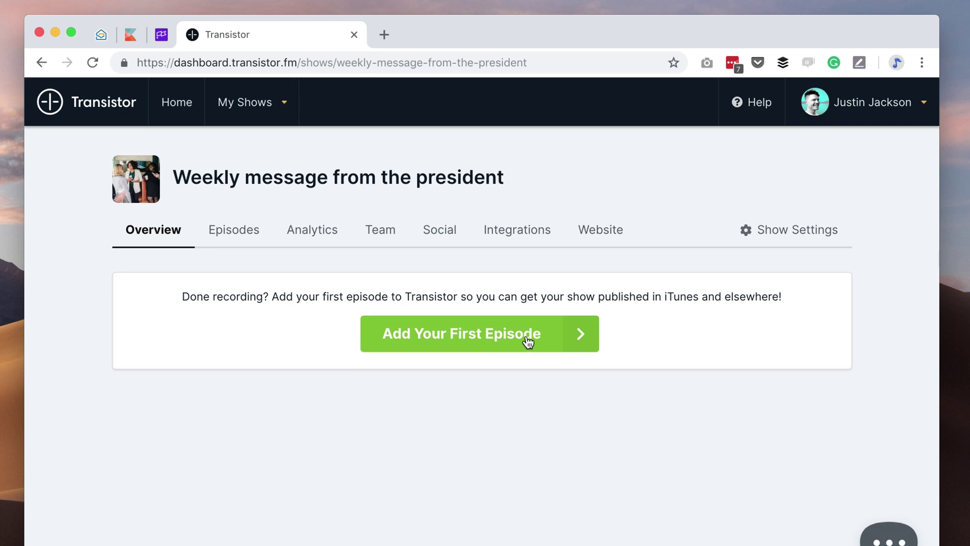
# - Start the show's first episode and title it 'Introduction'
pyautogui.click(528, 339)
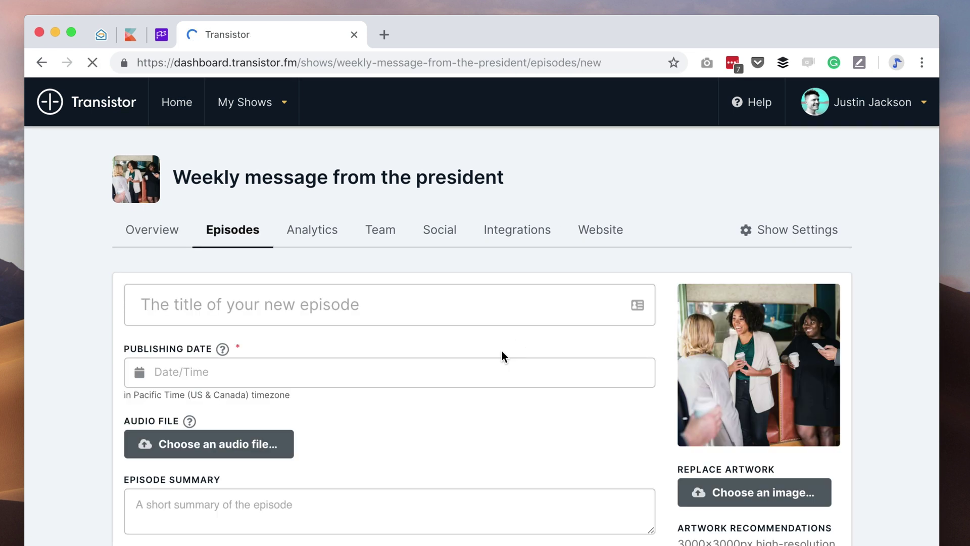
pyautogui.click(465, 308)
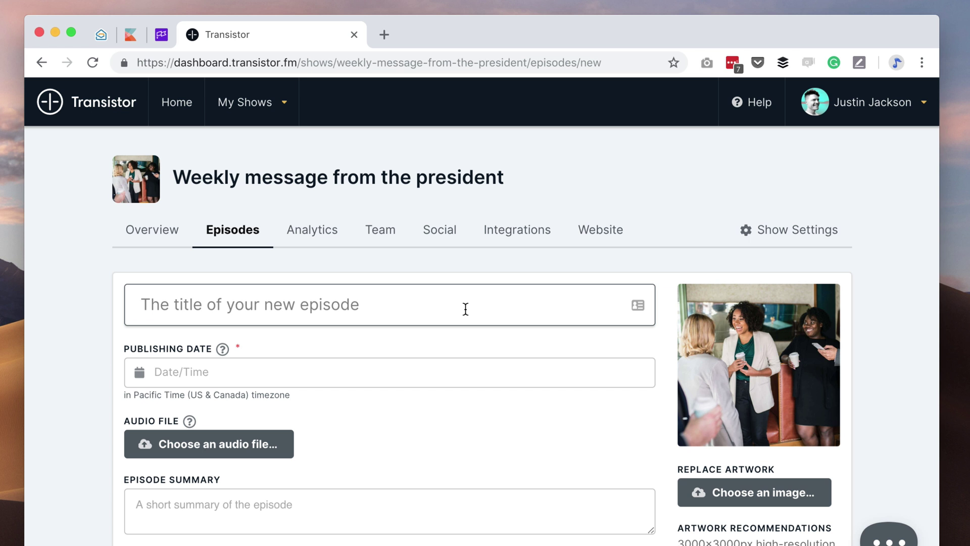
pyautogui.write('Introduction')
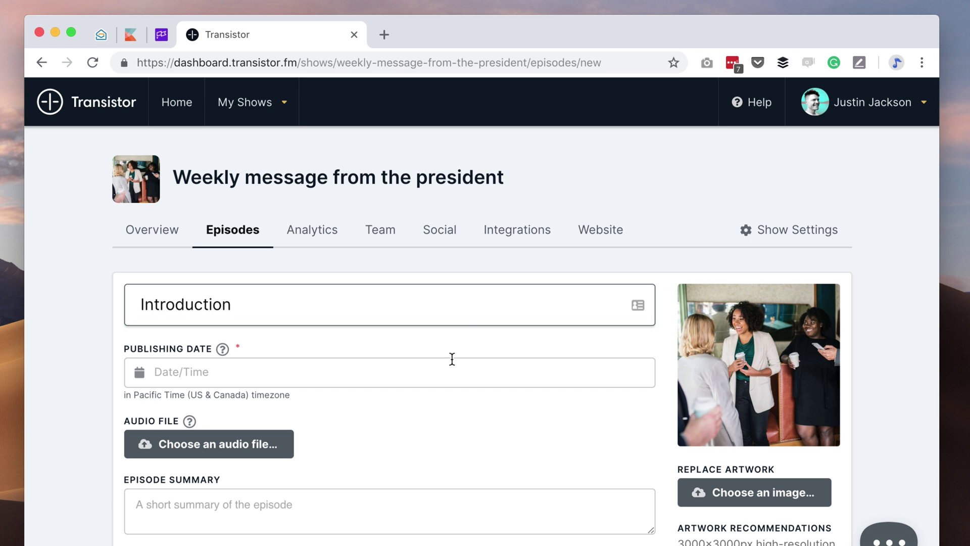
# - Schedule it for February 5, 2019, 6:00 AM, upload intro.mp3, and add a summary introducing the staff podcast
pyautogui.click(434, 364)
pyautogui.click(197, 228)
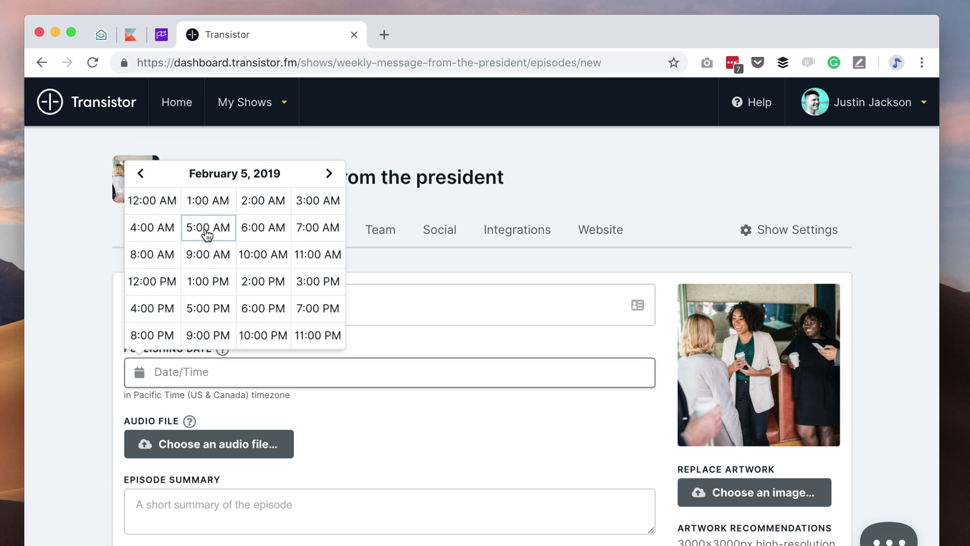
pyautogui.click(262, 225)
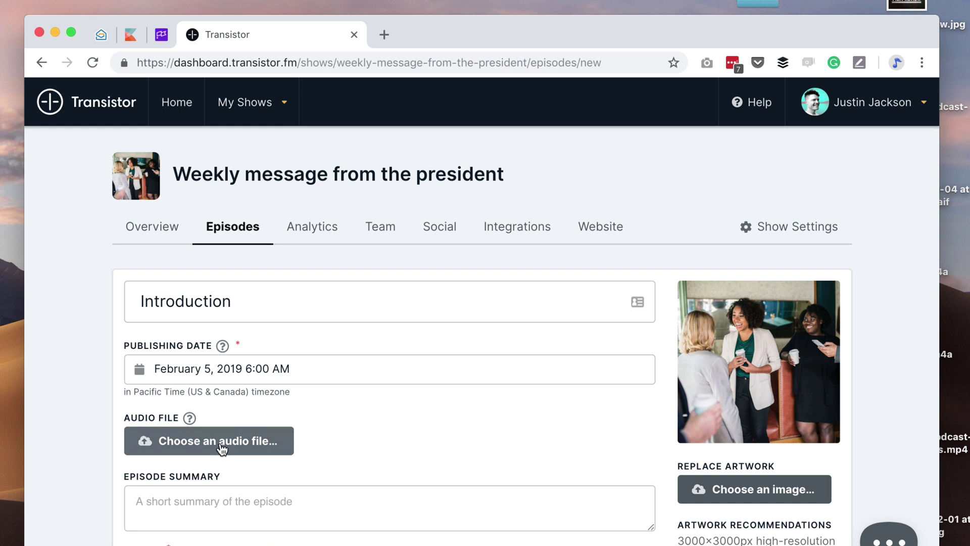
pyautogui.click(253, 442)
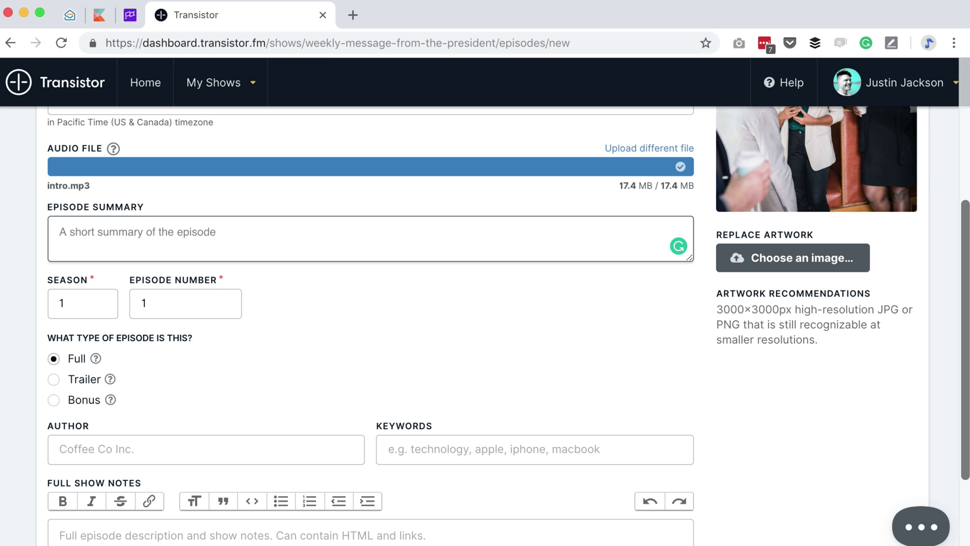
pyautogui.write('In this episode, A')
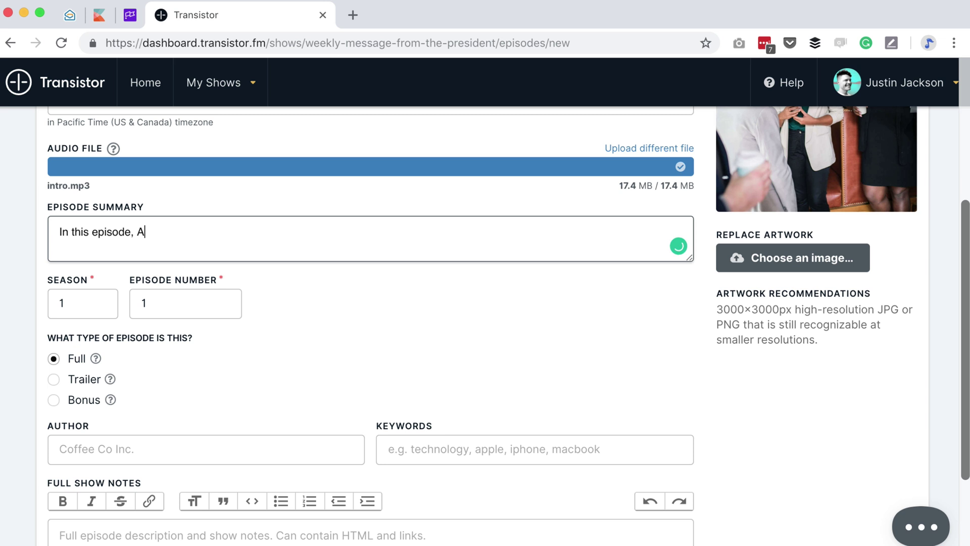
pyautogui.write('manda introduces ')
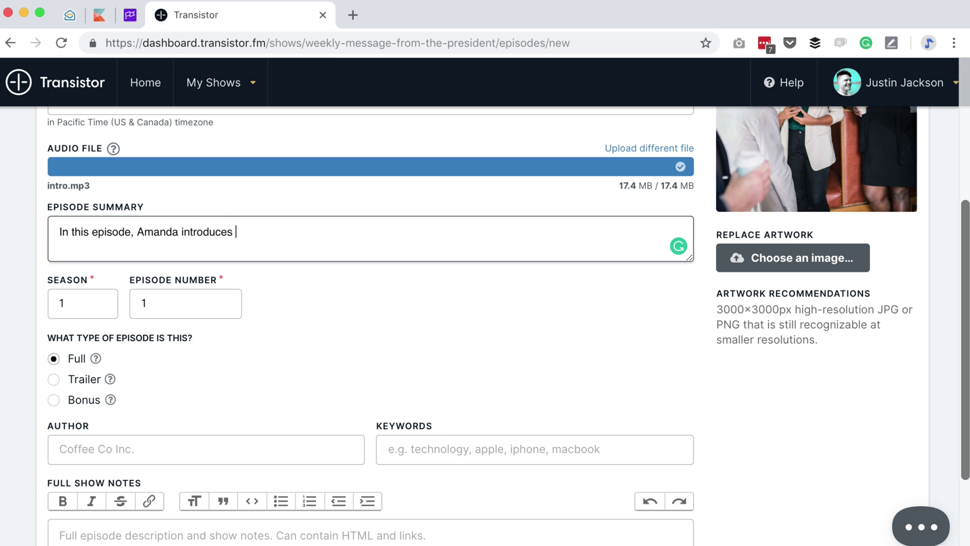
pyautogui.write('the staff podcast')
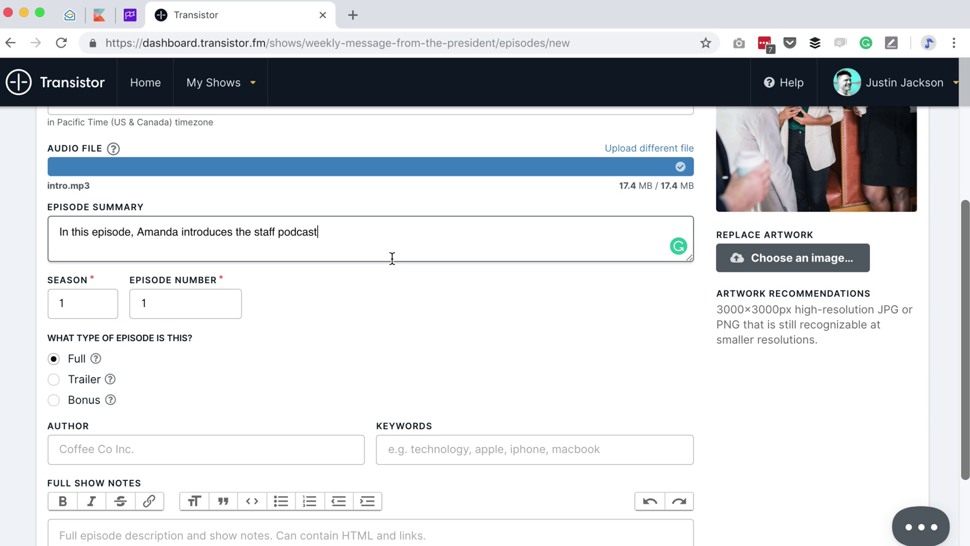
pyautogui.scroll(-4, 377, 293)
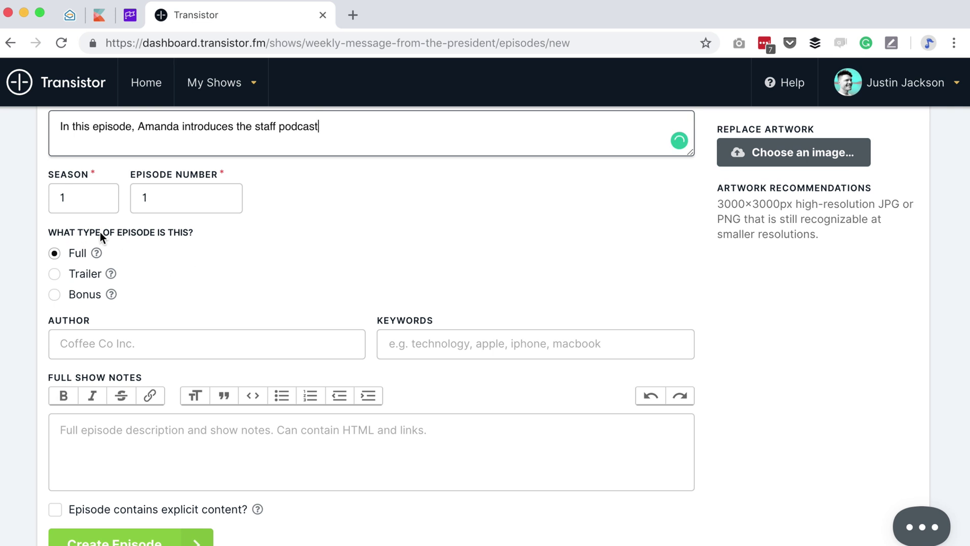
pyautogui.moveTo(96, 252)
pyautogui.moveTo(110, 274)
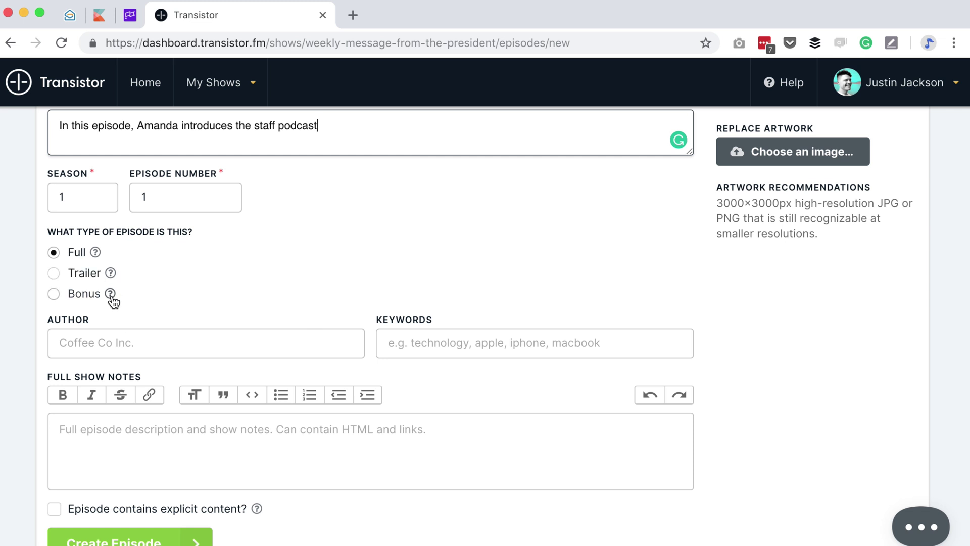
pyautogui.moveTo(110, 296)
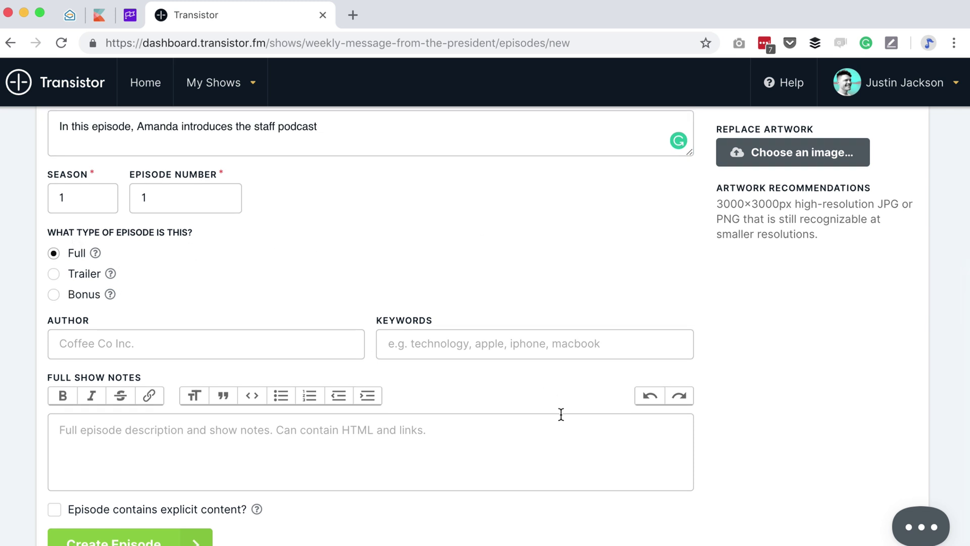
pyautogui.scroll(-2, 561, 412)
pyautogui.click(360, 394)
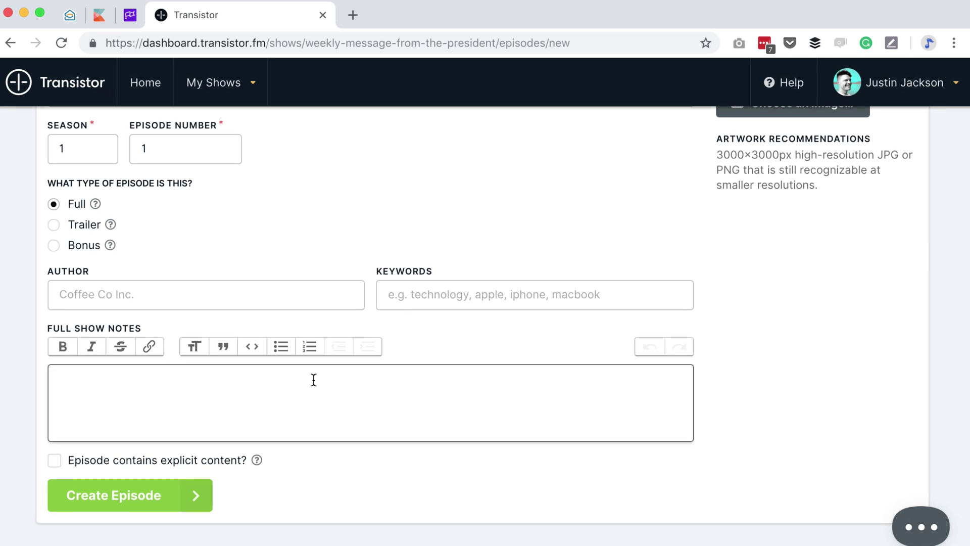
# - Add an 'Important links:' heading below the Lorem placeholder text
pyautogui.write('AAA')
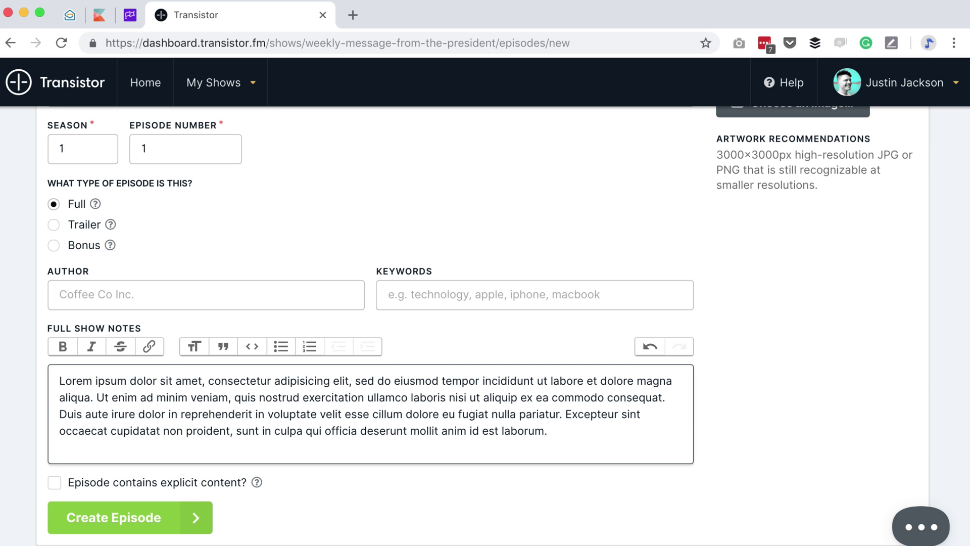
pyautogui.press('Return')
pyautogui.write('Allor')
pyautogui.press('Return')
pyautogui.press('BackSpace')
pyautogui.press('BackSpace')
pyautogui.press('BackSpace')
pyautogui.press('BackSpace')
pyautogui.press('BackSpace')
pyautogui.press('BackSpace')
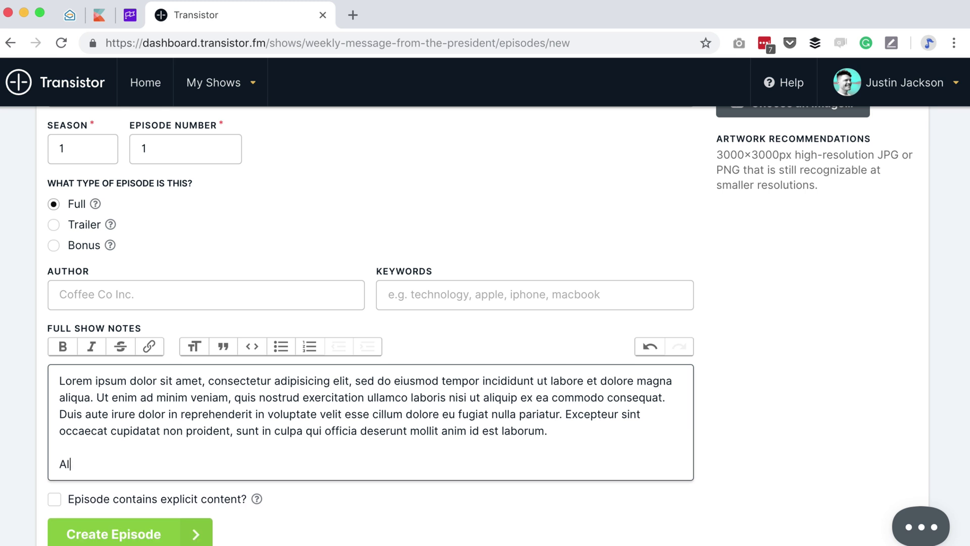
pyautogui.write('Important links:')
pyautogui.press('Return')
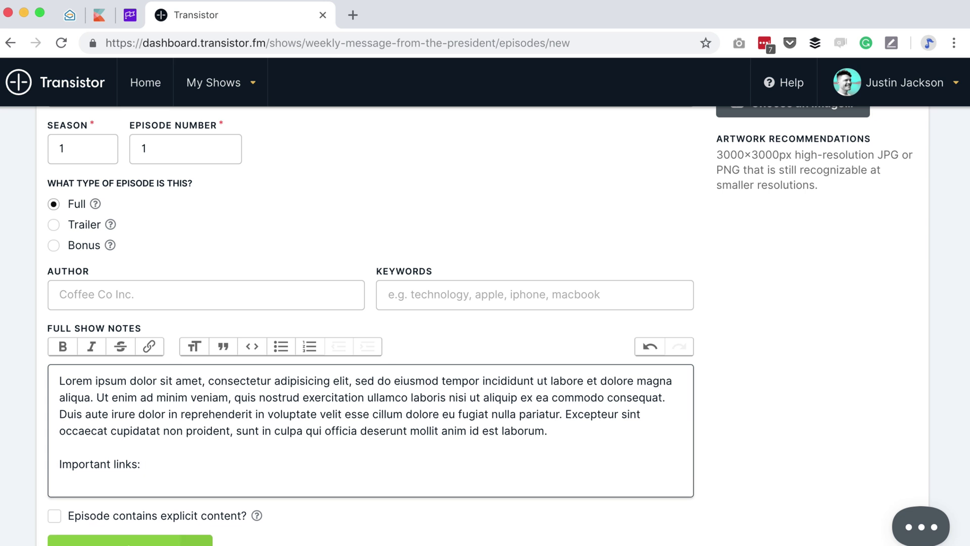
# - Add a bulleted list with items 'Link 1' and 'Link 2'
pyautogui.click(281, 346)
pyautogui.write('L')
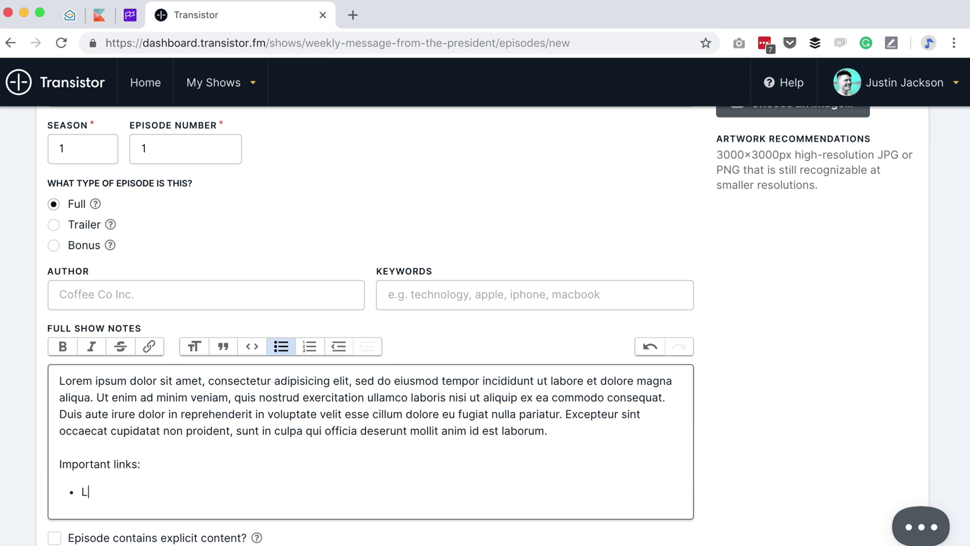
pyautogui.write('in 1')
pyautogui.press('BackSpace')
pyautogui.write('k 1')
pyautogui.press('Return')
pyautogui.write('Link 2')
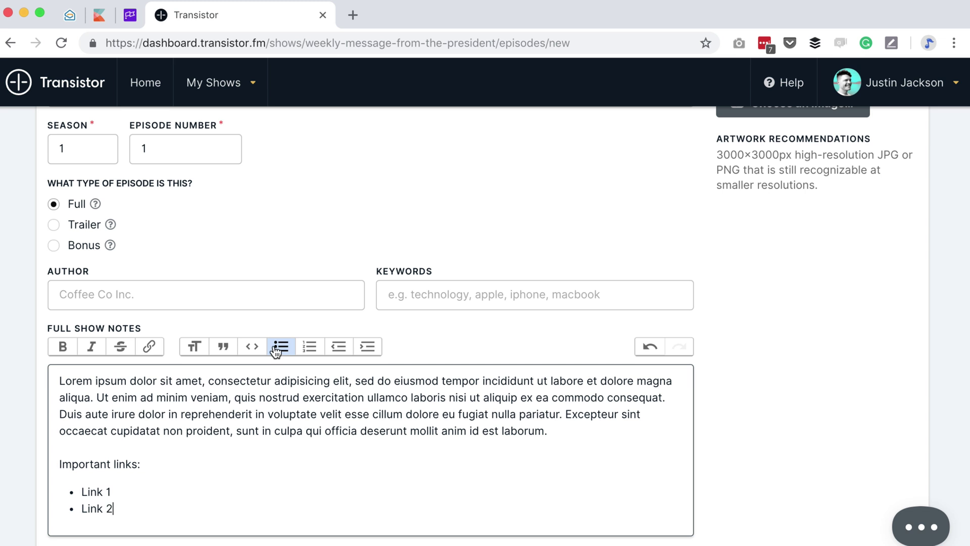
pyautogui.moveTo(127, 493); pyautogui.dragTo(43, 481)
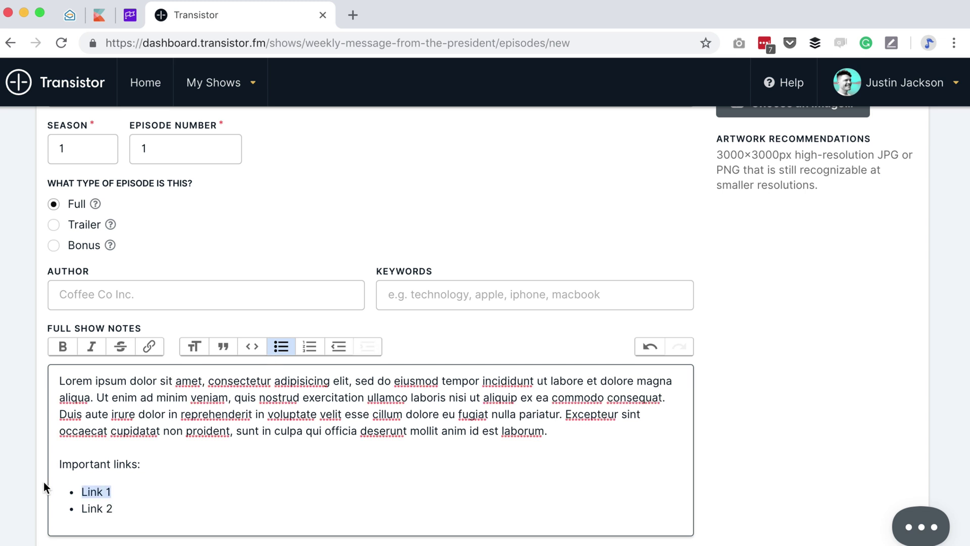
pyautogui.click(149, 347)
pyautogui.write('ht')
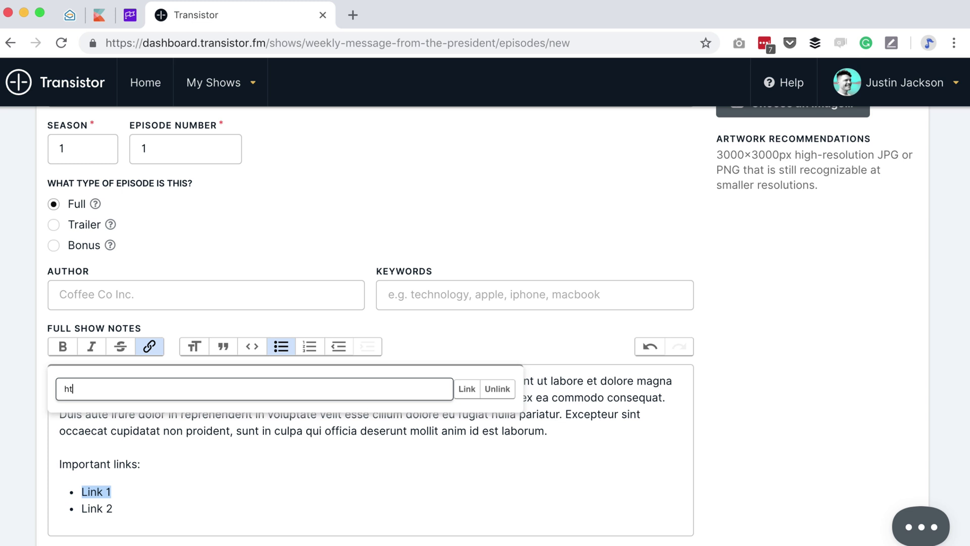
pyautogui.write('tps://google.com')
pyautogui.press('Return')
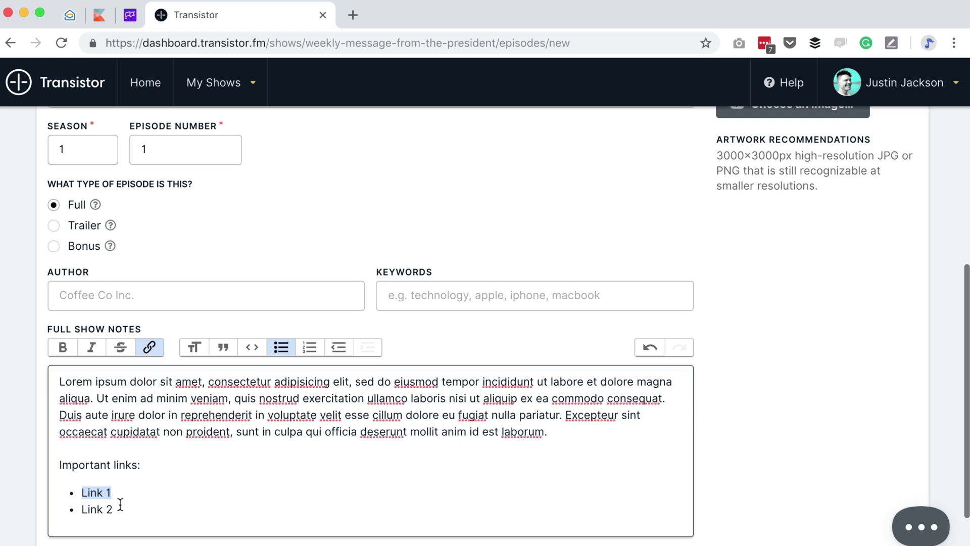
pyautogui.moveTo(117, 509); pyautogui.dragTo(66, 510)
pyautogui.click(150, 347)
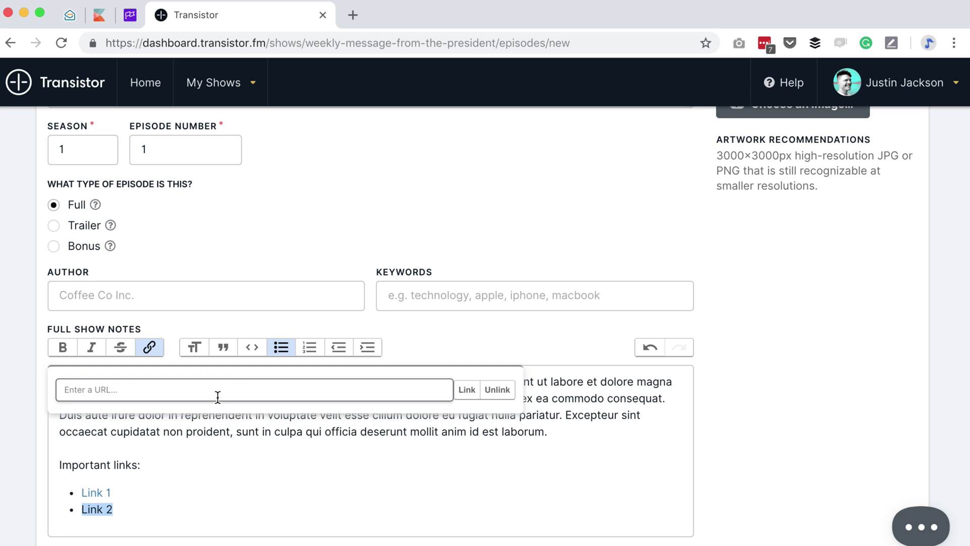
pyautogui.write('https://bing.com')
pyautogui.press('Return')
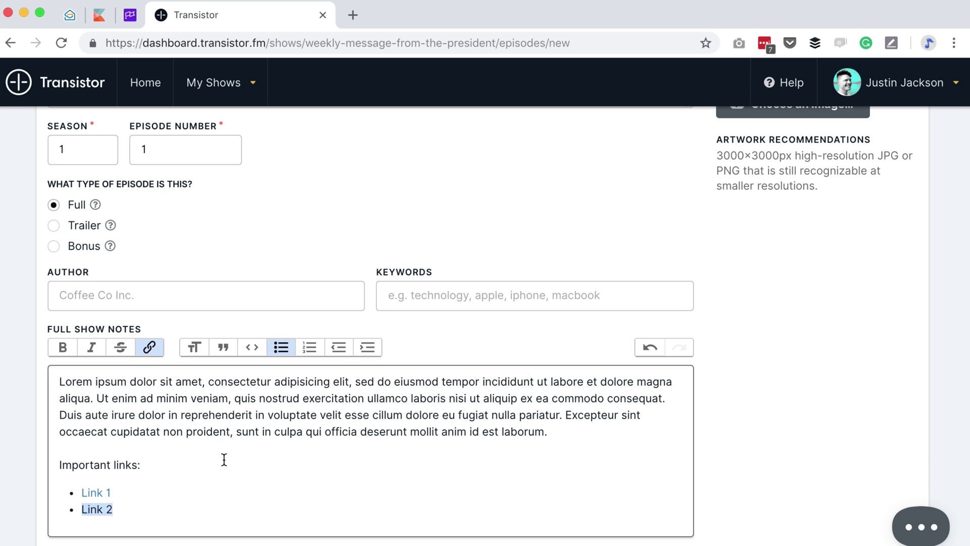
# - Add an 'Important dates:' bulleted list with Feb 10 and 'March 23 – company retreat'
pyautogui.click(234, 504)
pyautogui.press('Return')
pyautogui.press('Return')
pyautogui.write('I')
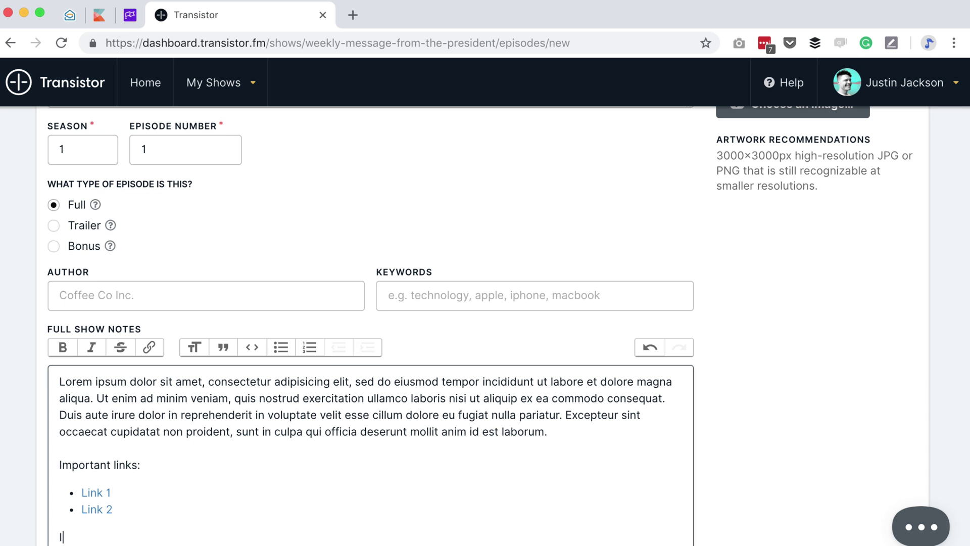
pyautogui.write('mportant dates:')
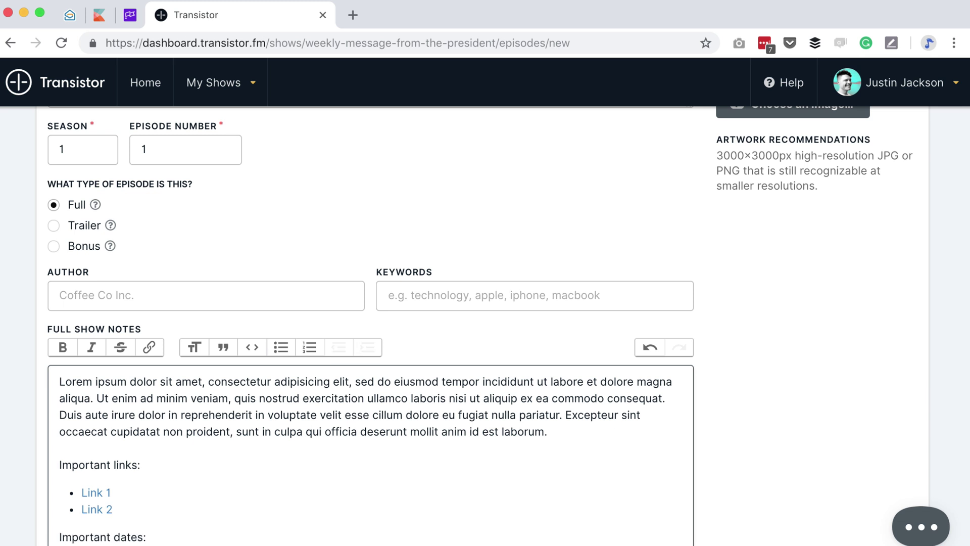
pyautogui.click(283, 348)
pyautogui.scroll(-1, 283, 348)
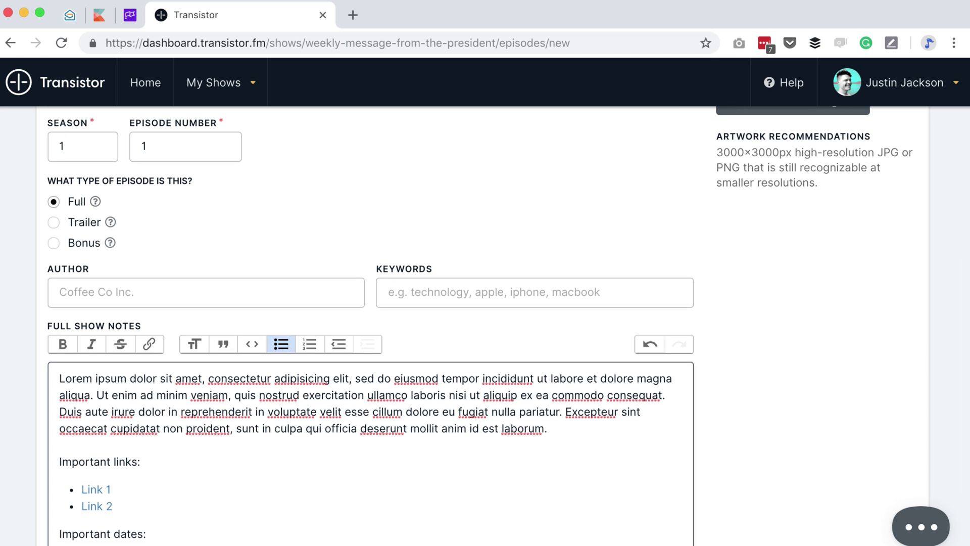
pyautogui.press('Return')
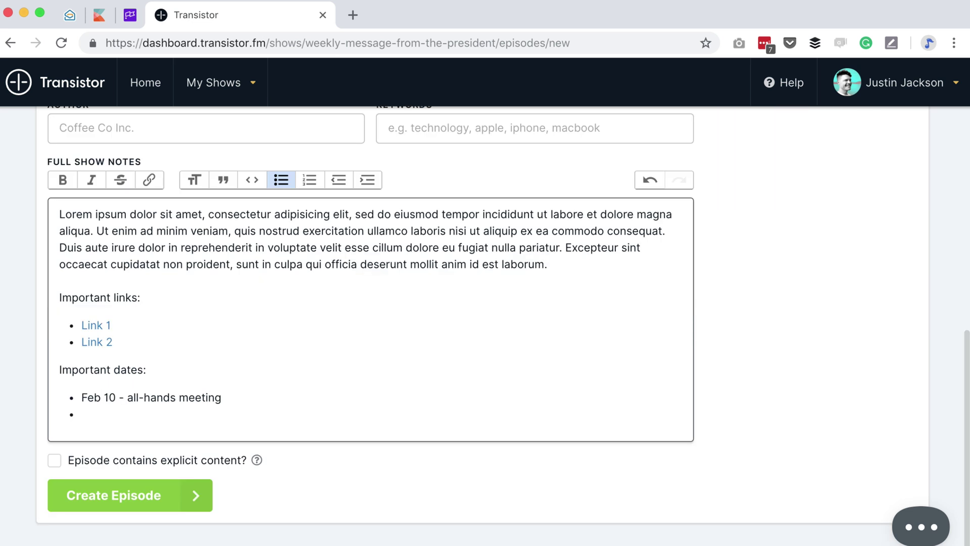
pyautogui.write('March')
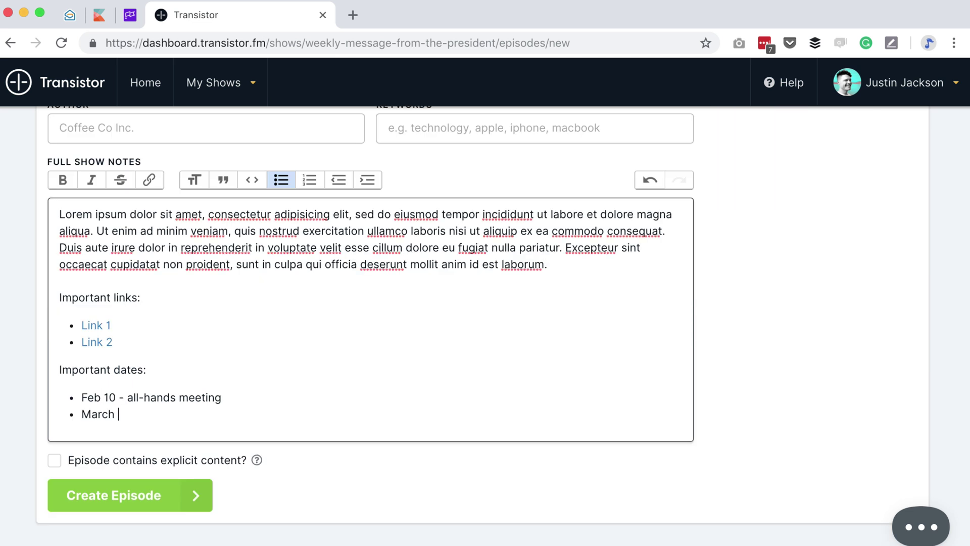
pyautogui.write(' 23 – company retreat')
# - Close the notes with a line inviting CEO questions via the podcast e-mail address
pyautogui.press('Return')
pyautogui.press('Return')
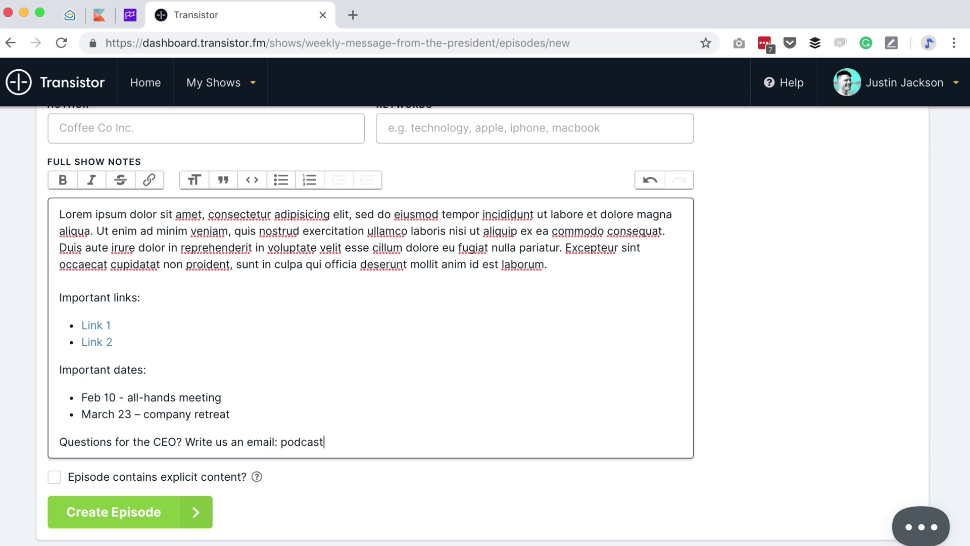
pyautogui.scroll(1, 254, 494)
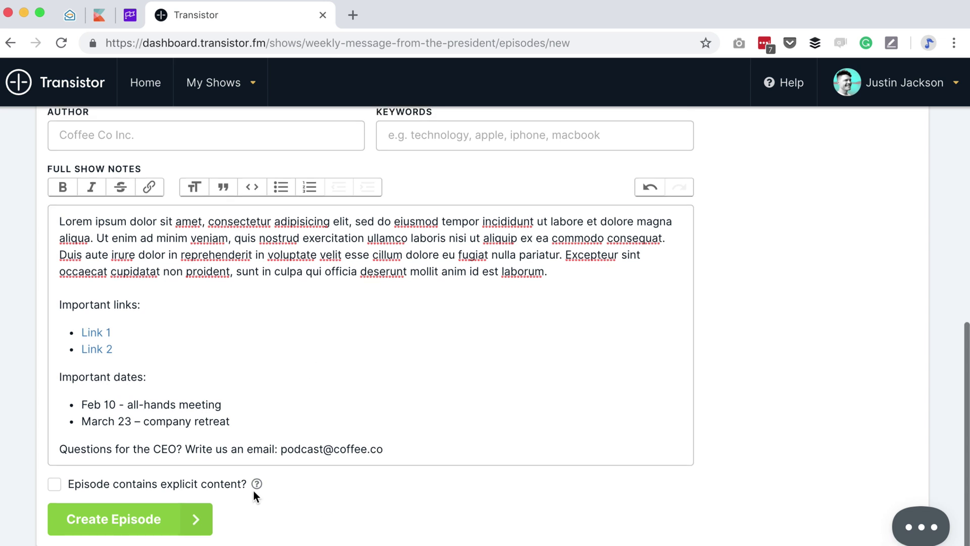
# - Create the Introduction episode and check the Overview now lists 1 episode
pyautogui.click(162, 514)
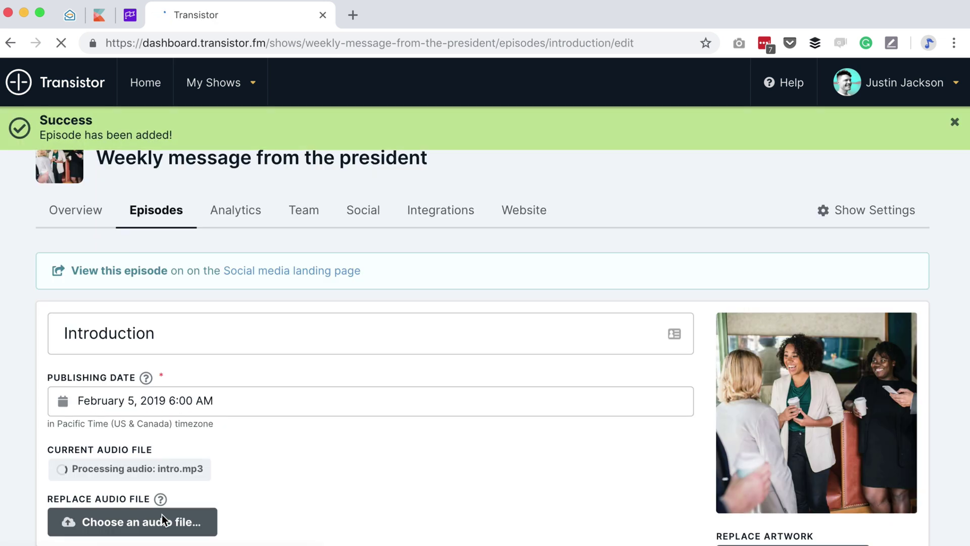
pyautogui.click(84, 216)
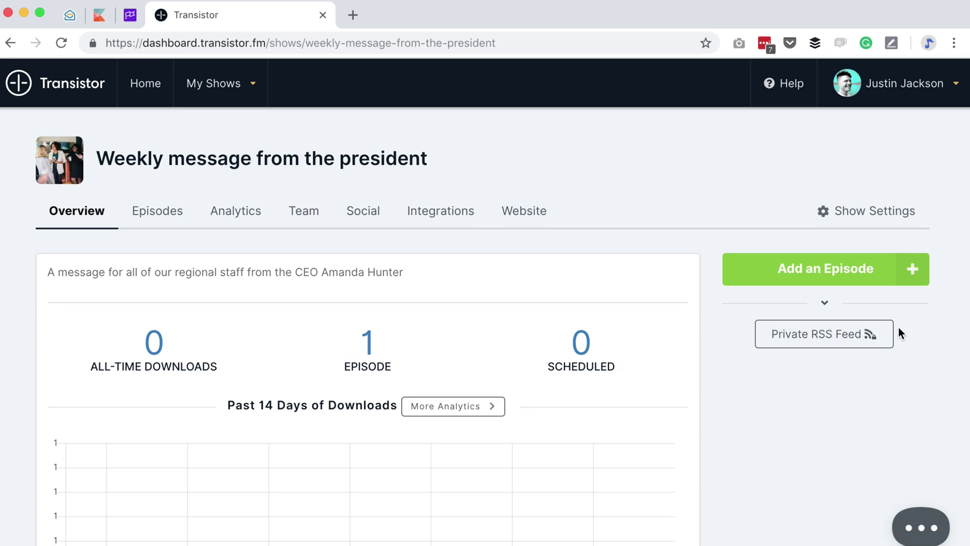
pyautogui.scroll(-1, 878, 346)
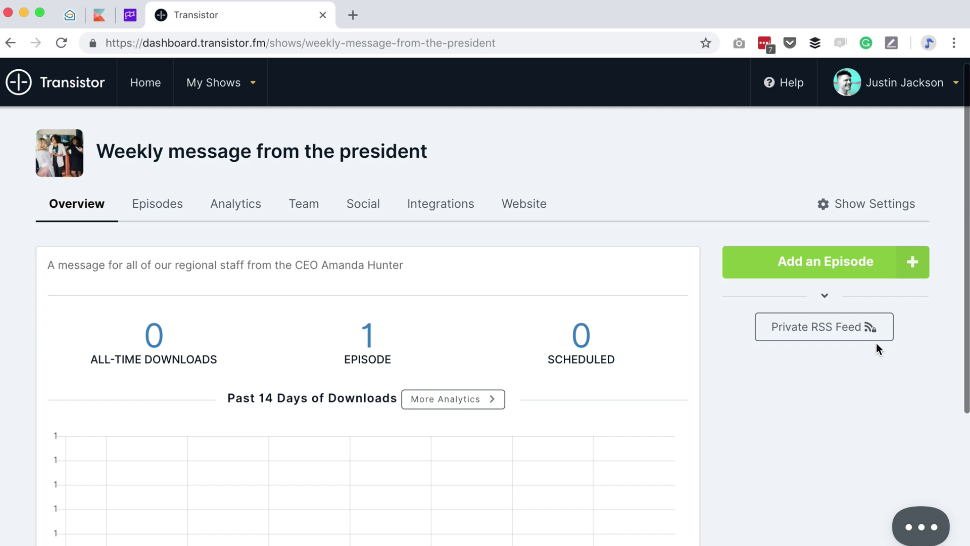
# - Display the private RSS feed URL, select the full address, then switch to the Zoho Mail draft
pyautogui.click(870, 332)
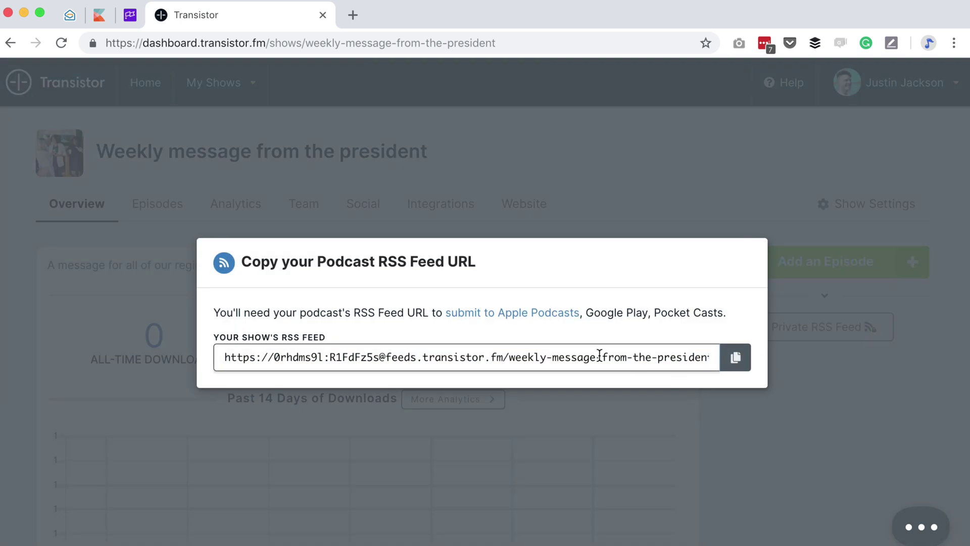
pyautogui.moveTo(386, 356); pyautogui.dragTo(770, 361)
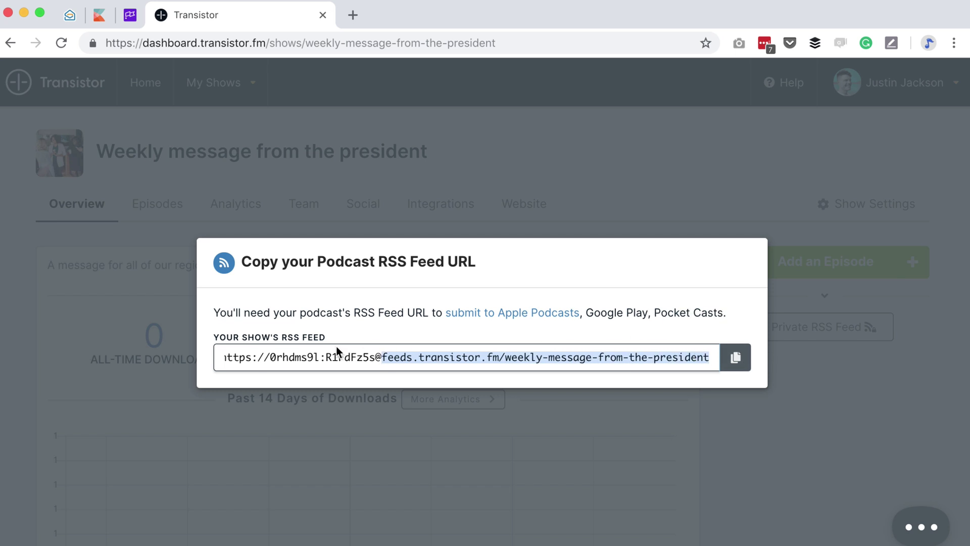
pyautogui.tripleClick(282, 350)
pyautogui.click(273, 356)
pyautogui.moveTo(271, 358); pyautogui.dragTo(328, 355)
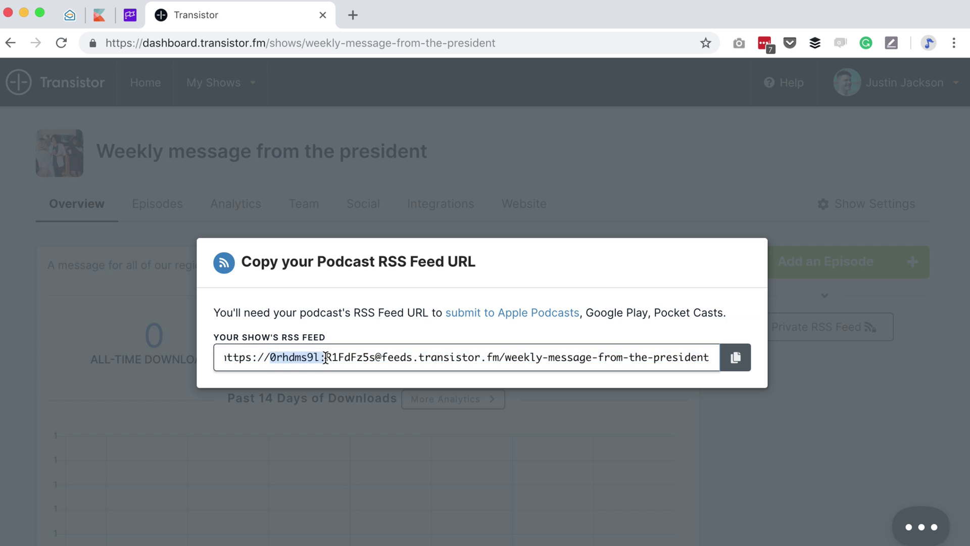
pyautogui.tripleClick(328, 355)
pyautogui.click(328, 355)
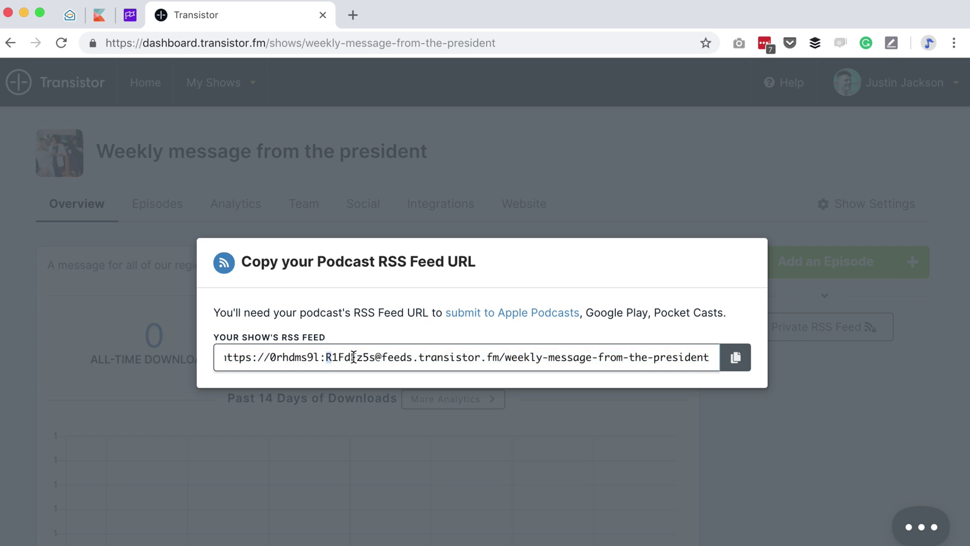
pyautogui.doubleClick(354, 356)
pyautogui.tripleClick(376, 356)
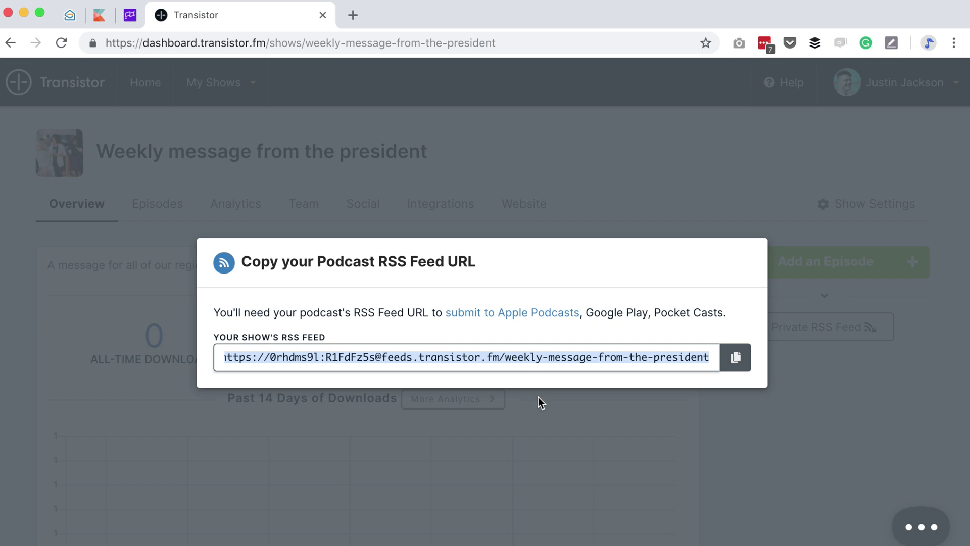
pyautogui.hotkey('ctrl', 'Tab')
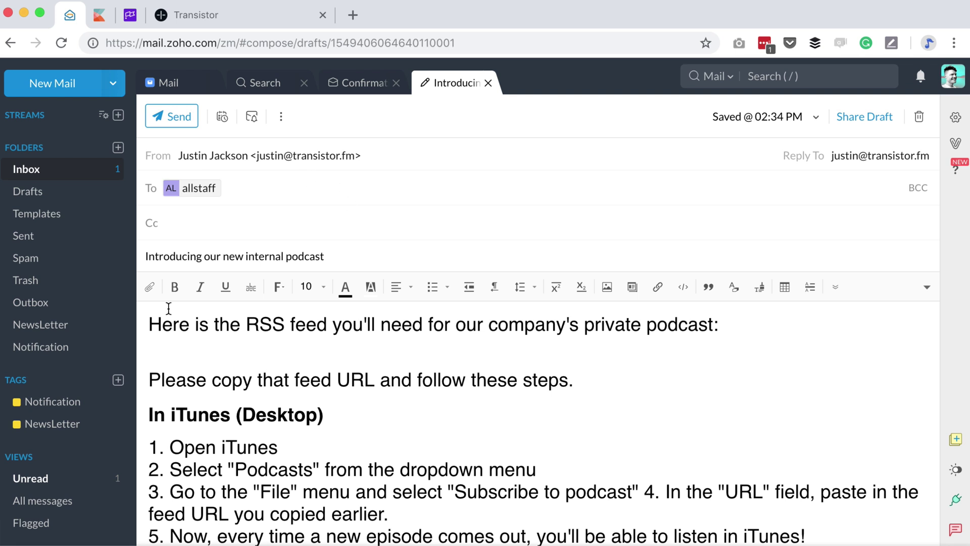
# - Copy the private feed address from Transistor and paste it below the email's first line
pyautogui.scroll(-2, 474, 469)
pyautogui.scroll(3, 474, 468)
pyautogui.click(215, 18)
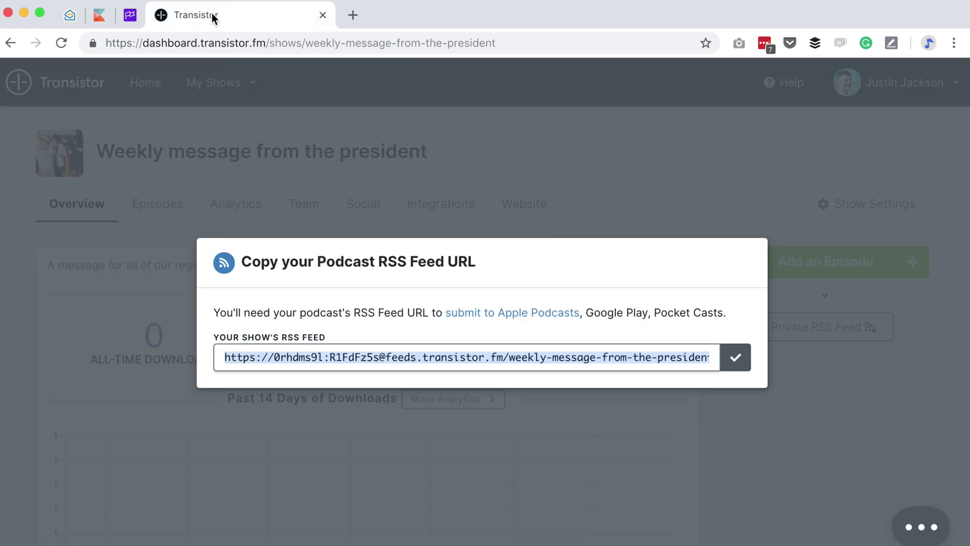
pyautogui.click(735, 359)
pyautogui.click(69, 14)
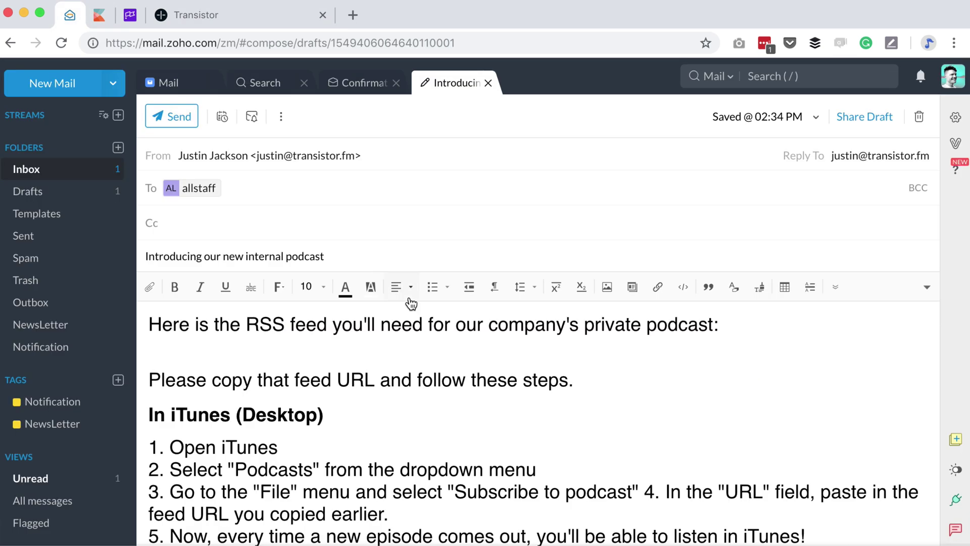
pyautogui.hotkey('ctrl', 'v')
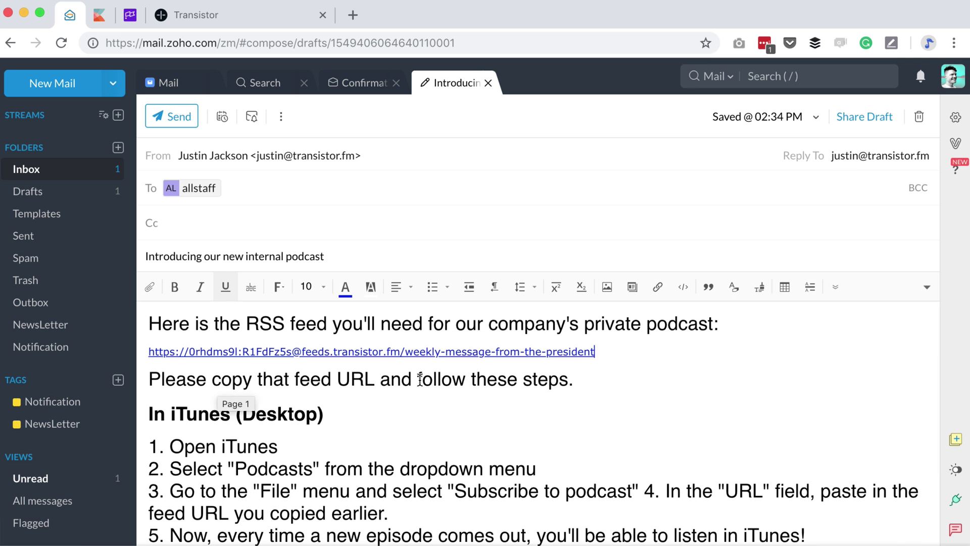
pyautogui.scroll(-3, 550, 431)
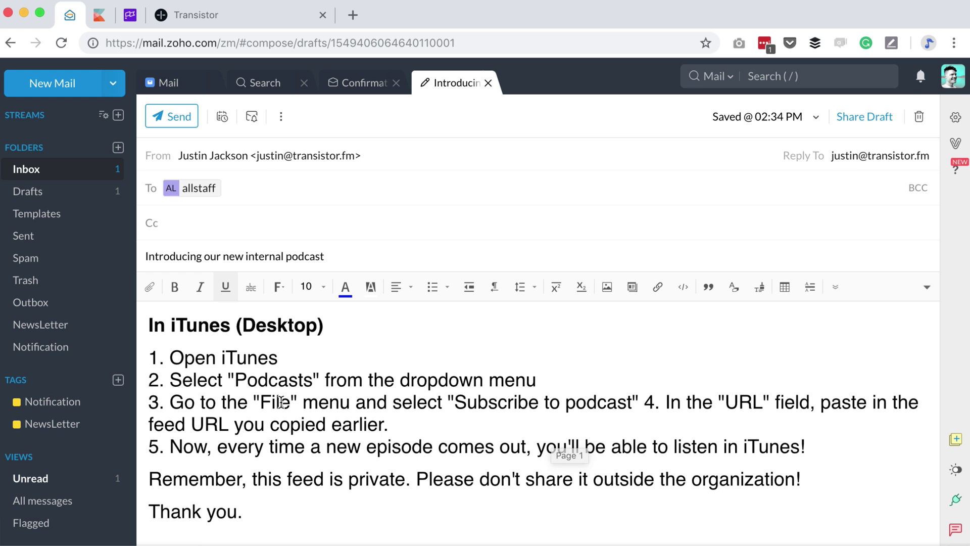
pyautogui.click(651, 402)
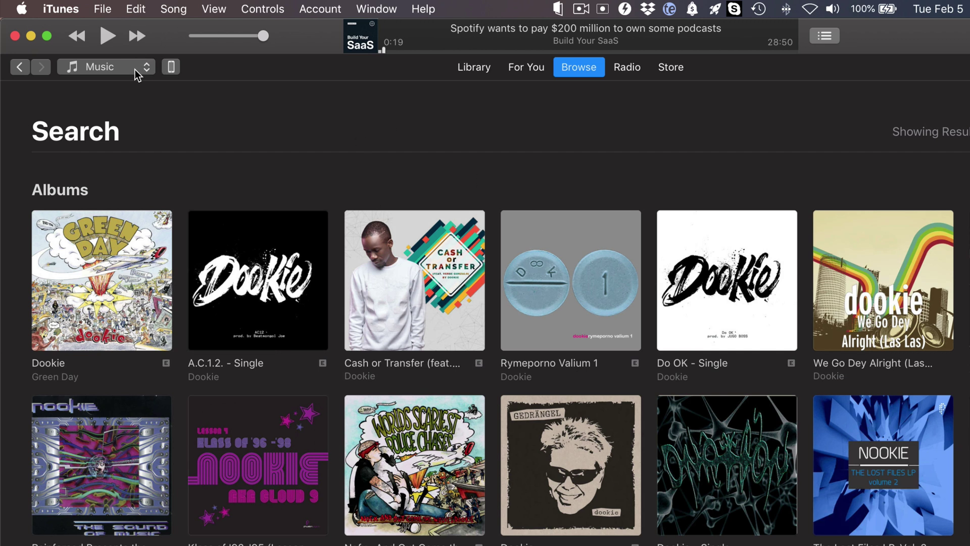
# - In iTunes' Podcasts library, subscribe to the pasted private feed URL and play the Introduction episode
pyautogui.click(120, 70)
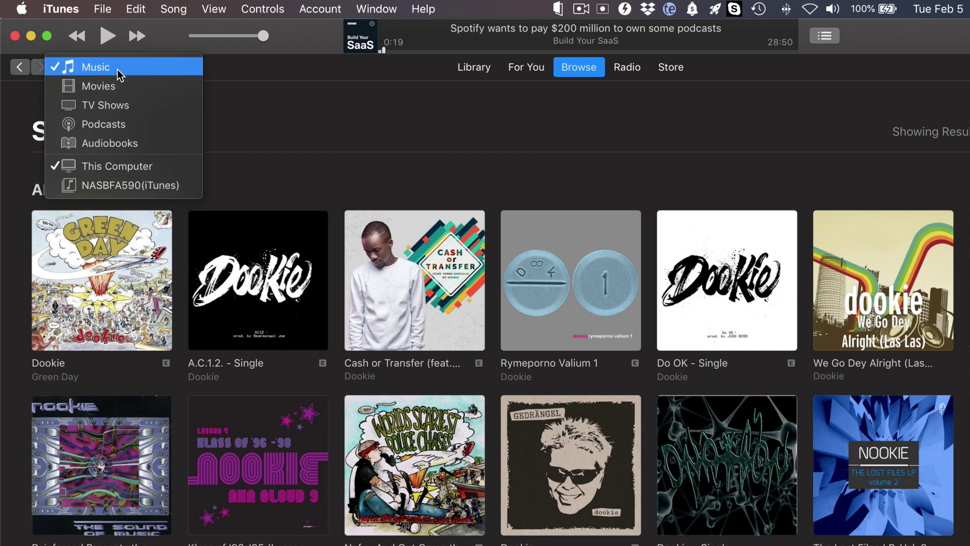
pyautogui.click(113, 129)
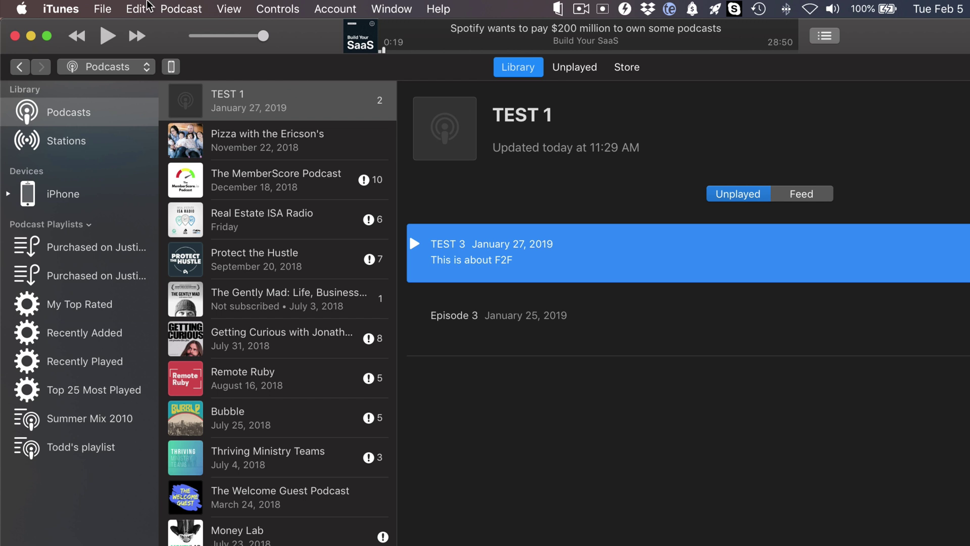
pyautogui.click(106, 8)
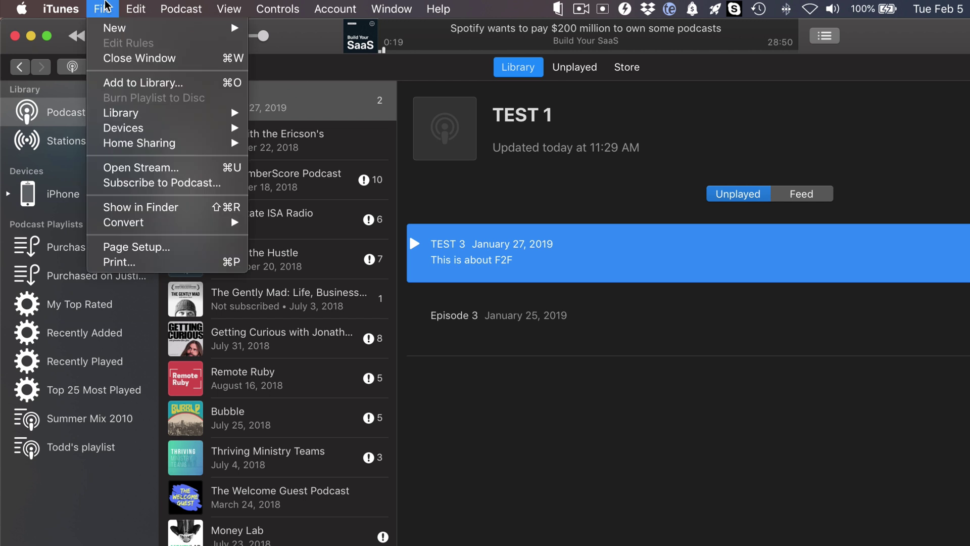
pyautogui.click(141, 184)
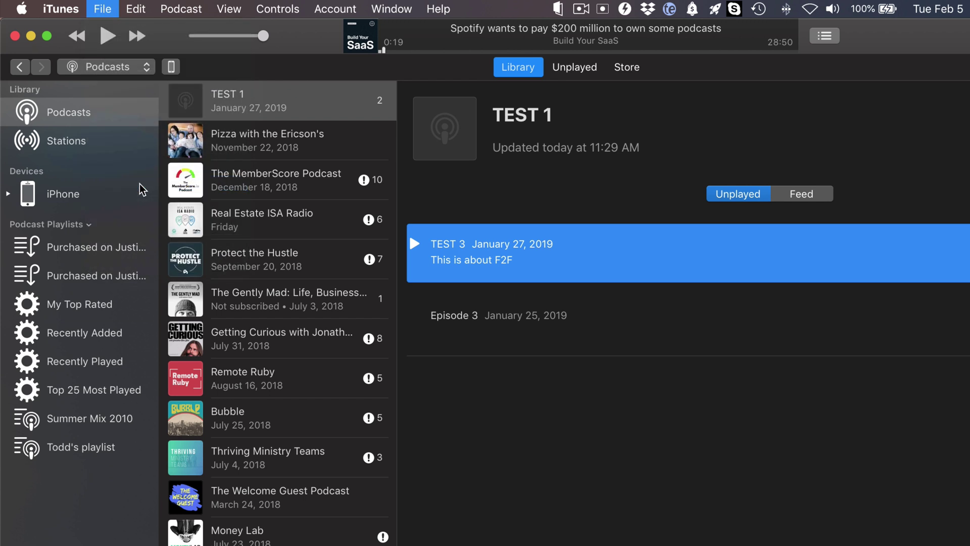
pyautogui.press('super+v')
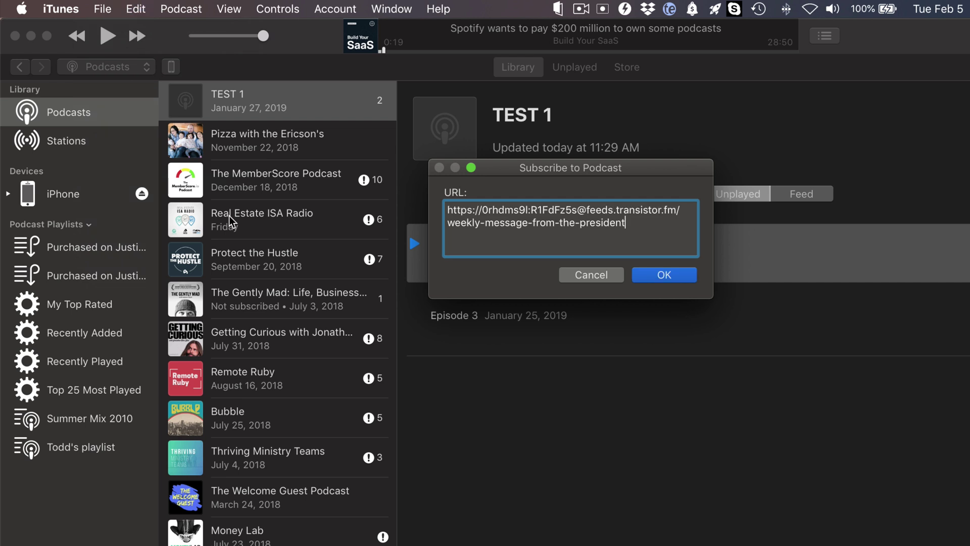
pyautogui.click(673, 276)
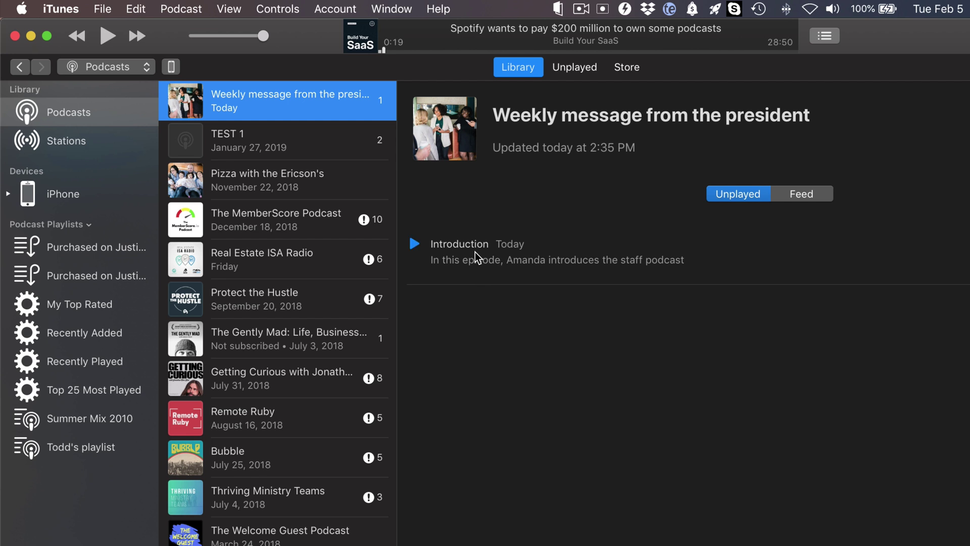
pyautogui.moveTo(423, 242)
pyautogui.click(415, 244)
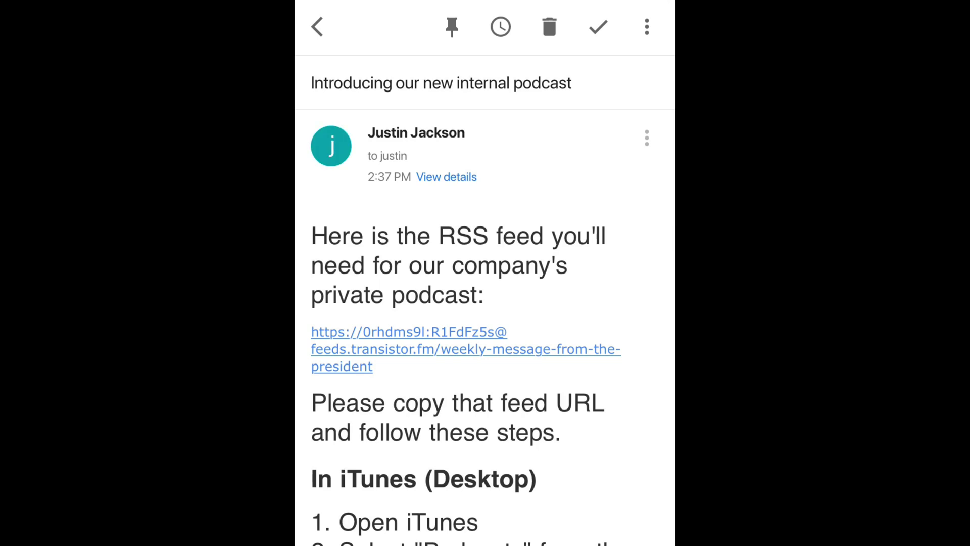
# - Copy the RSS feed link from the announcement email, then return to the home screen
pyautogui.click(465, 349)
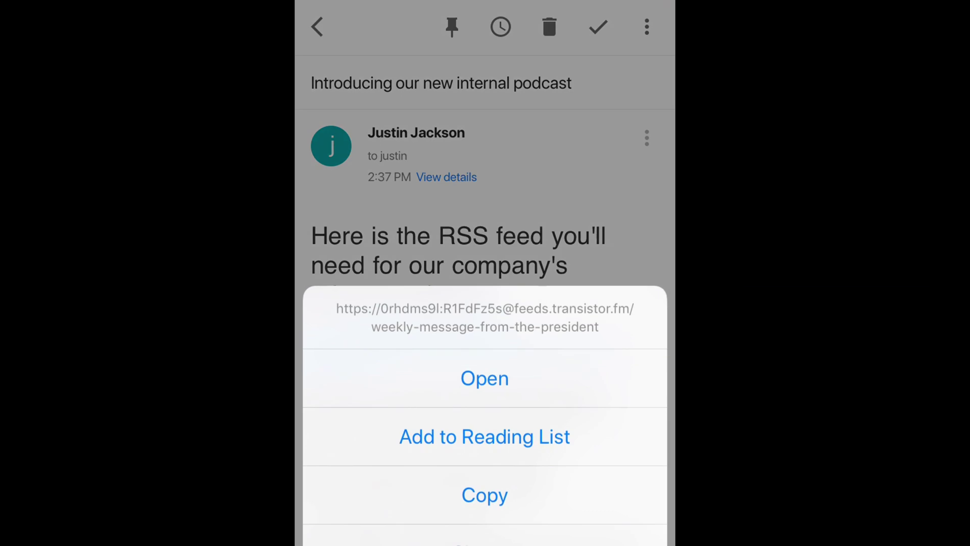
pyautogui.click(485, 495)
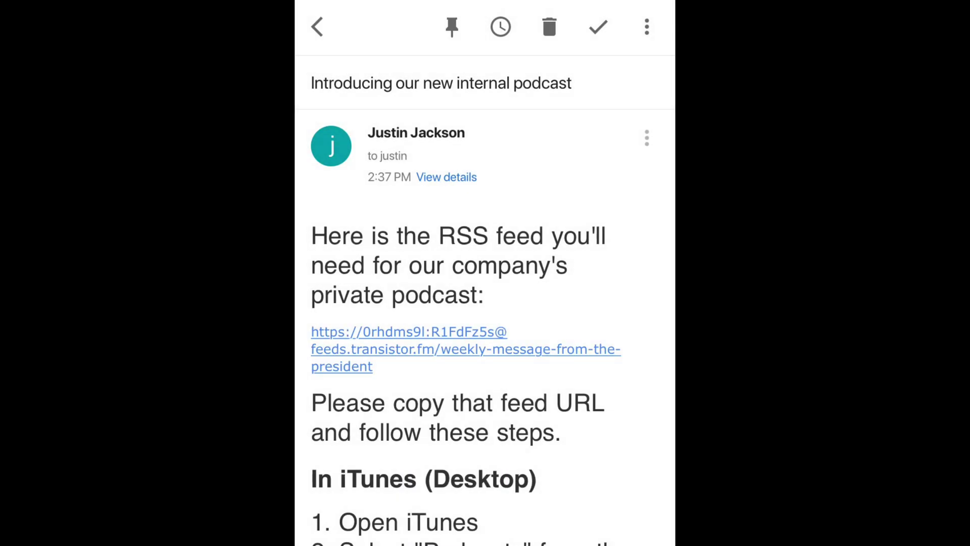
pyautogui.press('super')
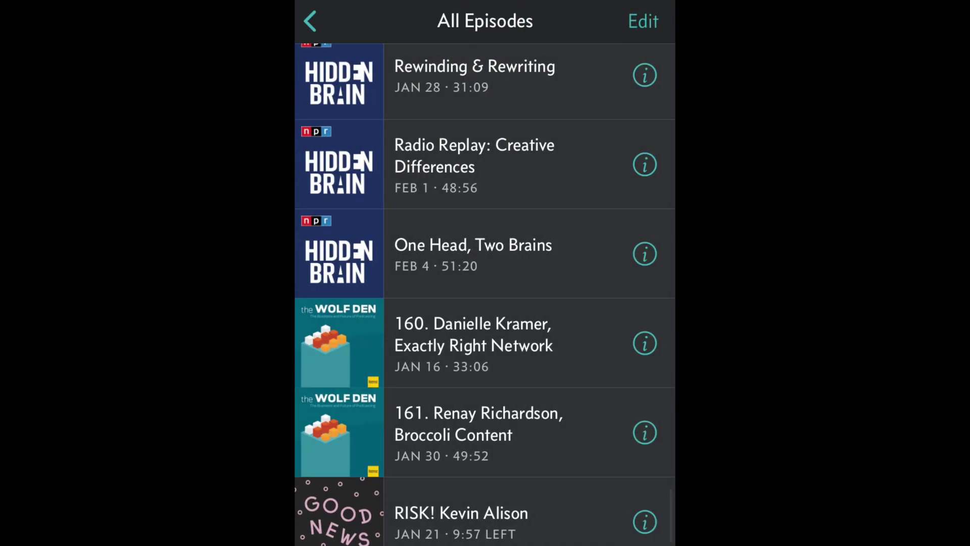
# - Subscribe to the private feed in Overcast by adding its pre-filled URL
pyautogui.click(309, 22)
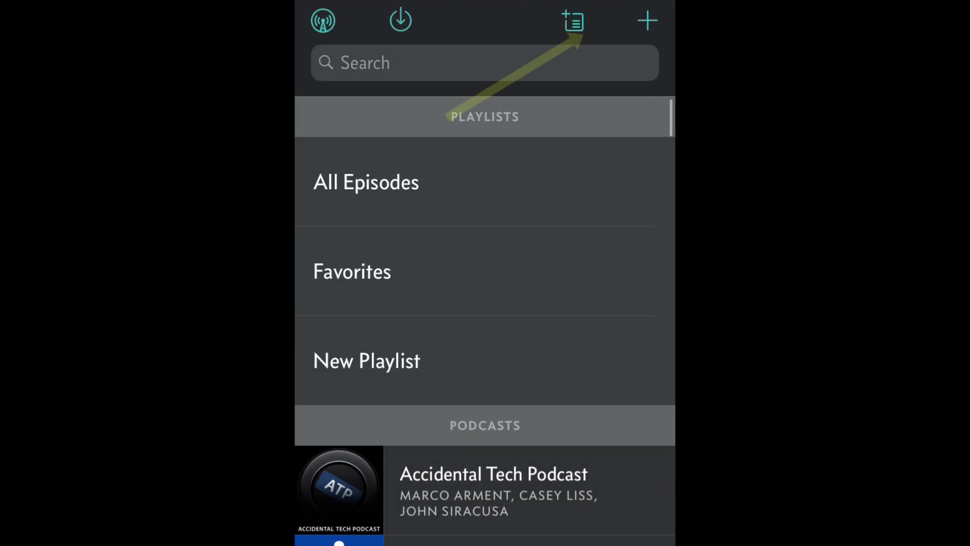
pyautogui.click(647, 21)
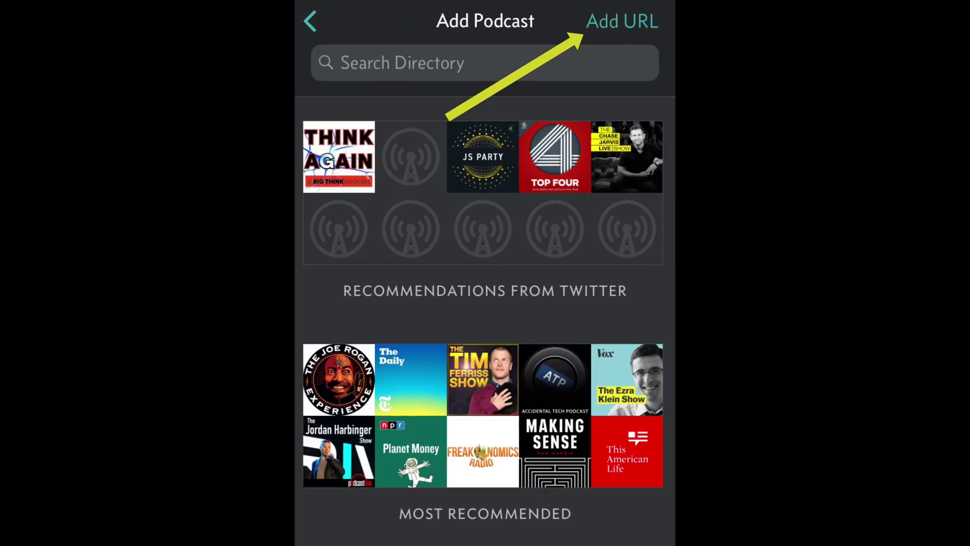
pyautogui.click(622, 21)
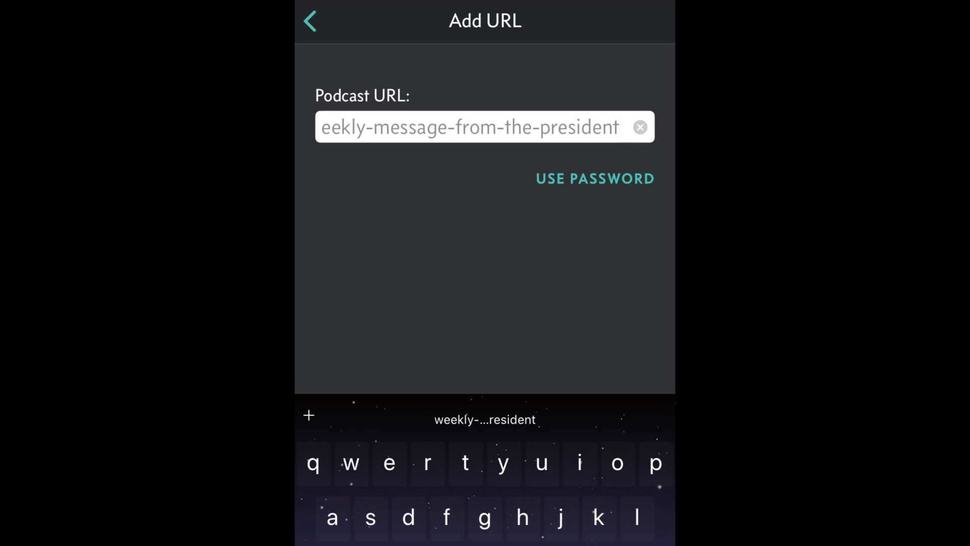
pyautogui.press('Return')
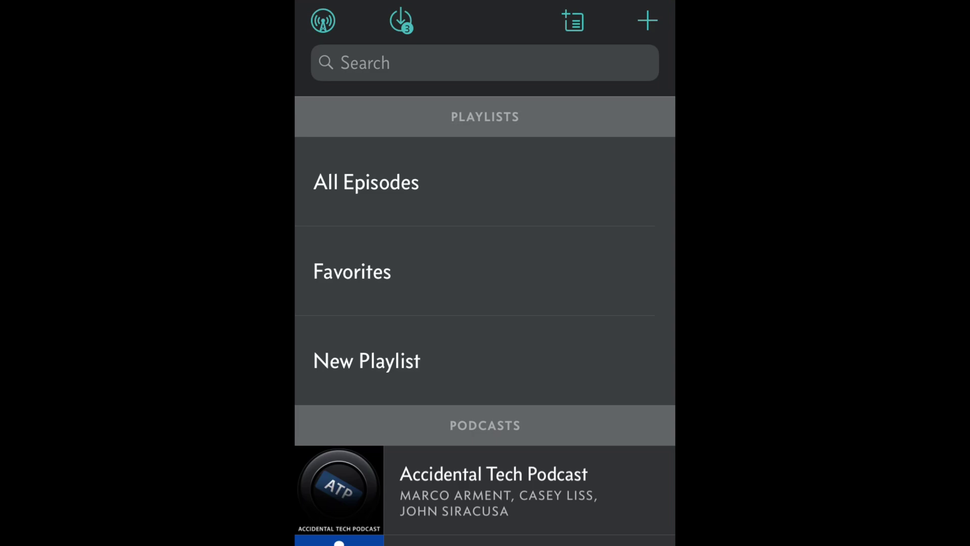
# - Open the Introduction episode from All Episodes and read through its show notes
pyautogui.click(366, 182)
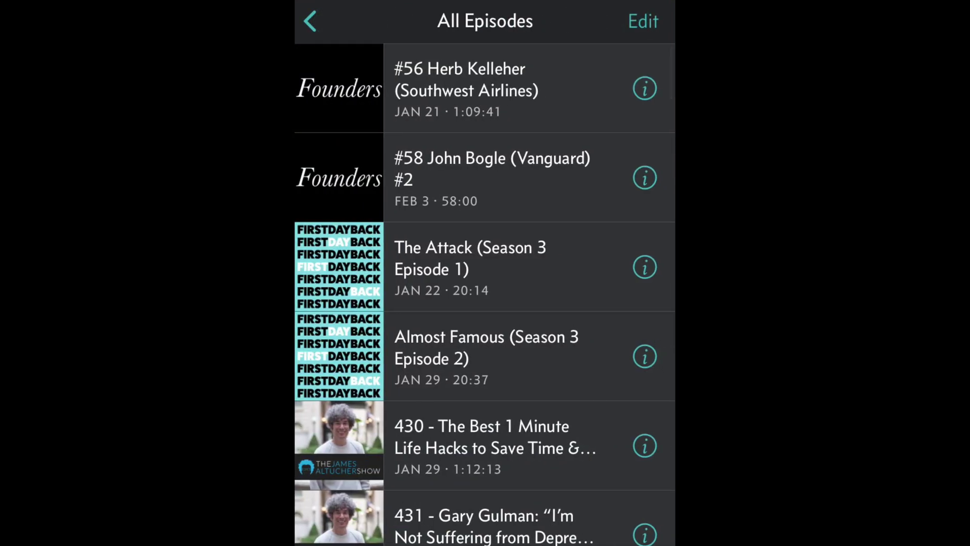
pyautogui.scroll(-10, 485, 293)
pyautogui.scroll(-20, 485, 293)
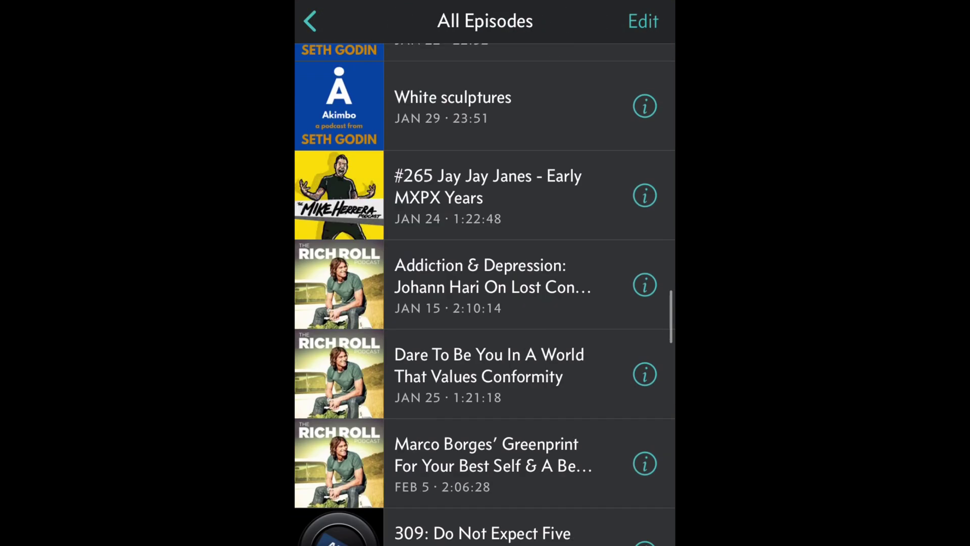
pyautogui.scroll(-10, 485, 293)
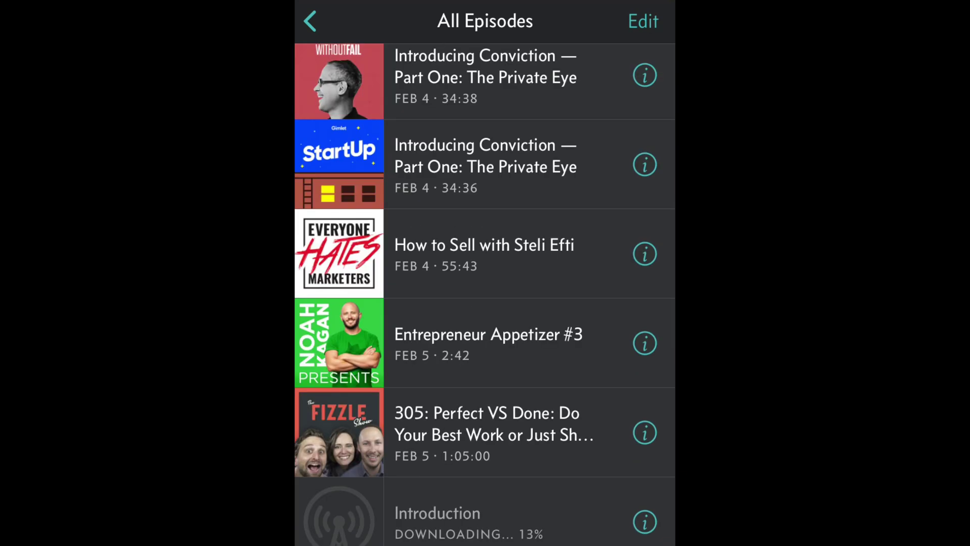
pyautogui.click(506, 513)
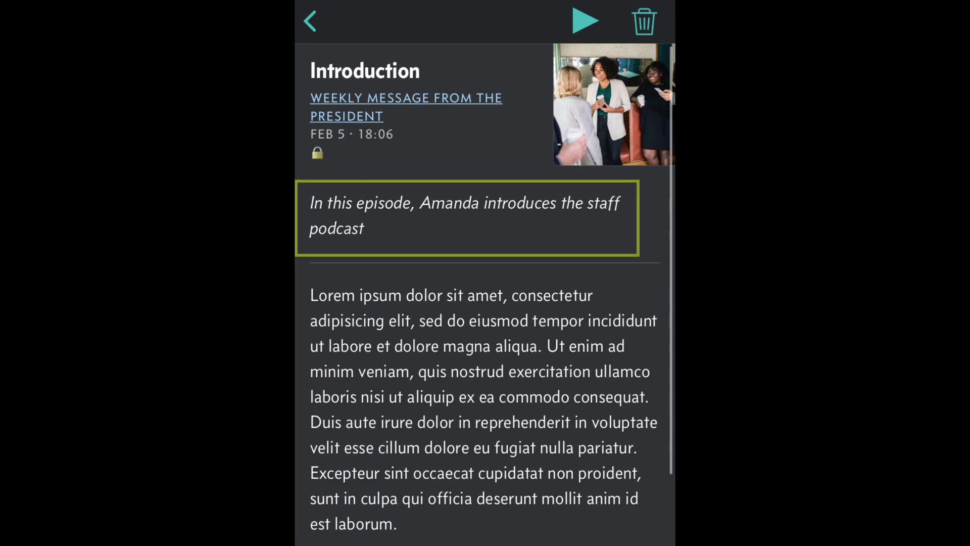
pyautogui.scroll(-1, 485, 287)
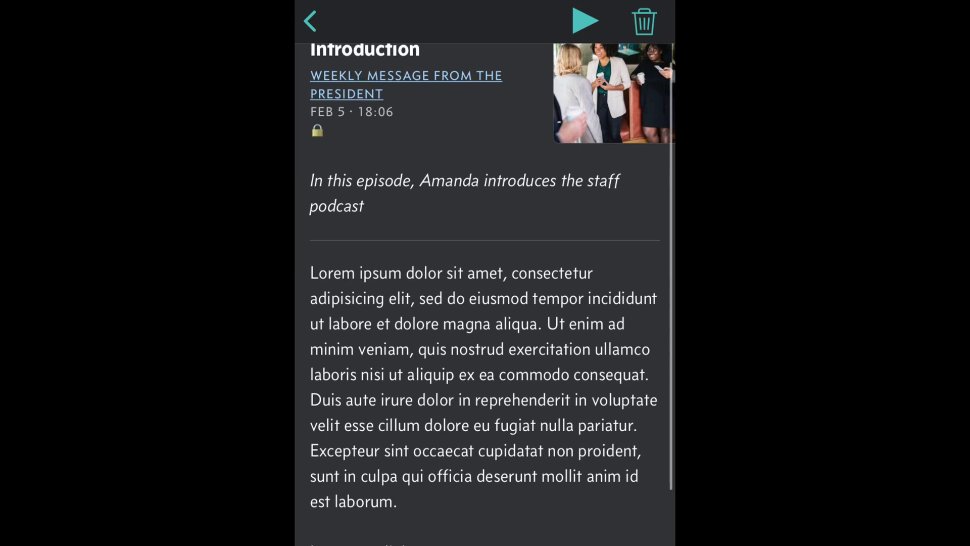
pyautogui.scroll(-5, 485, 294)
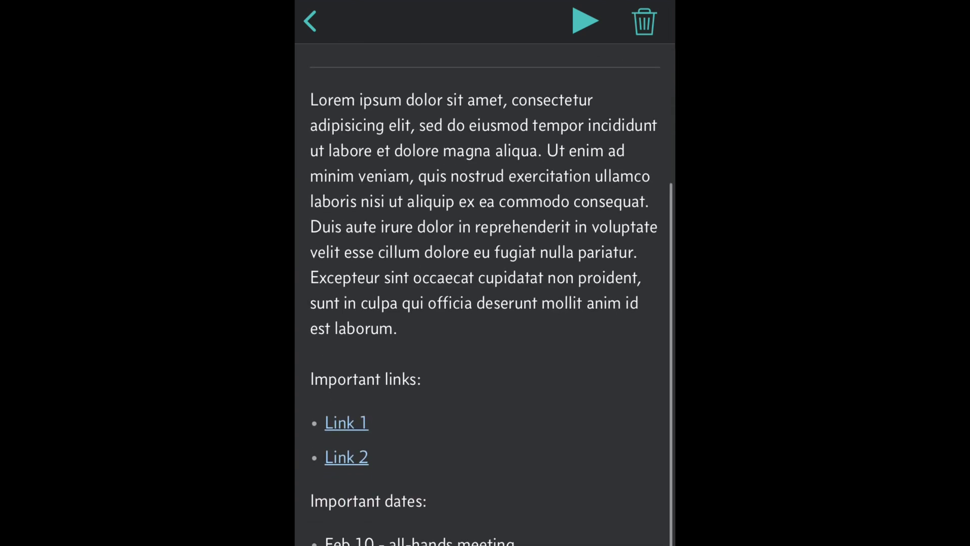
pyautogui.scroll(-3, 485, 293)
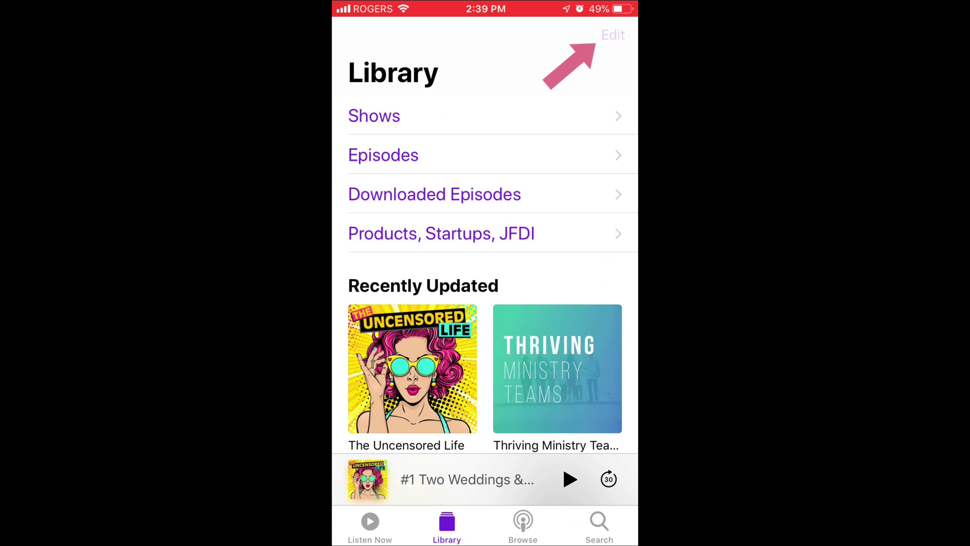
# - Paste the feed URL into Add a Podcast by URL, subscribe, and open the Weekly message from the president show
pyautogui.click(613, 35)
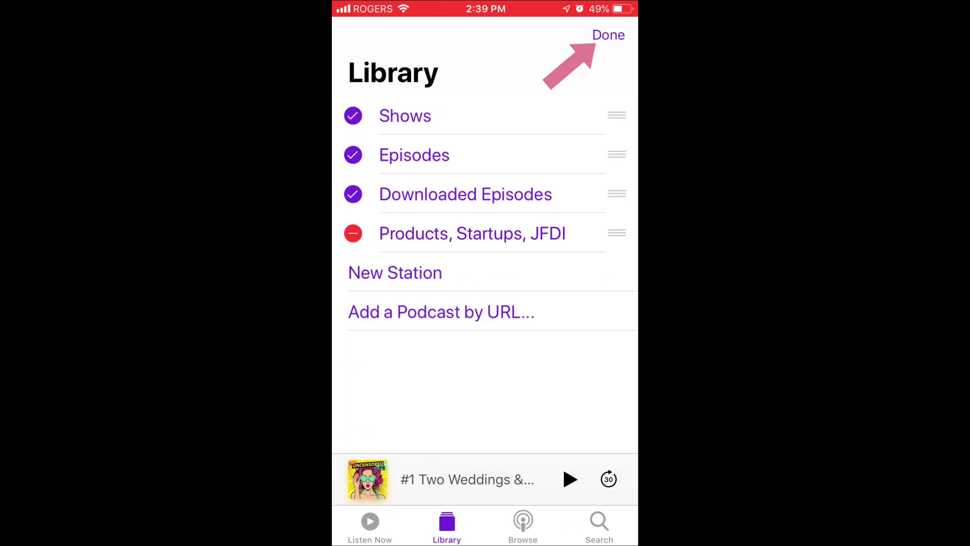
pyautogui.click(441, 312)
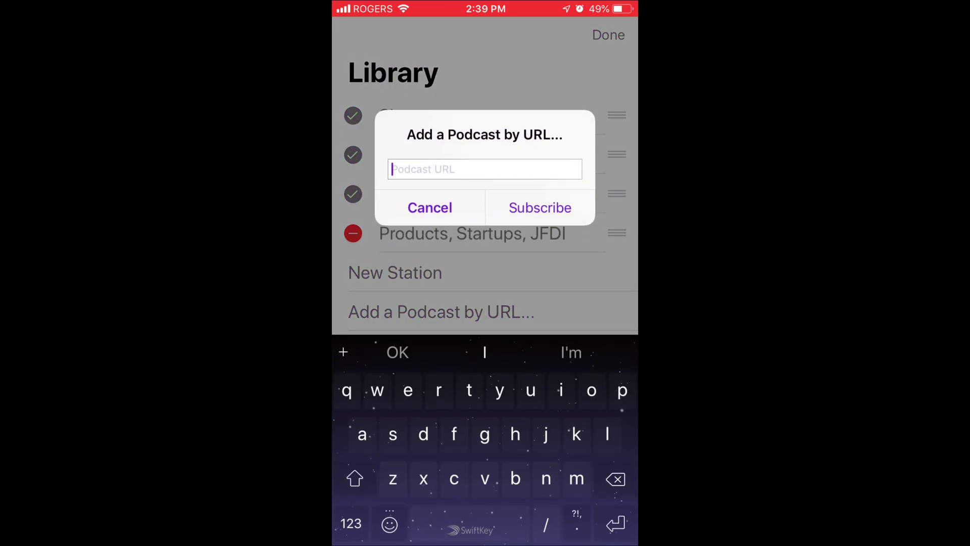
pyautogui.click(393, 168)
pyautogui.click(392, 135)
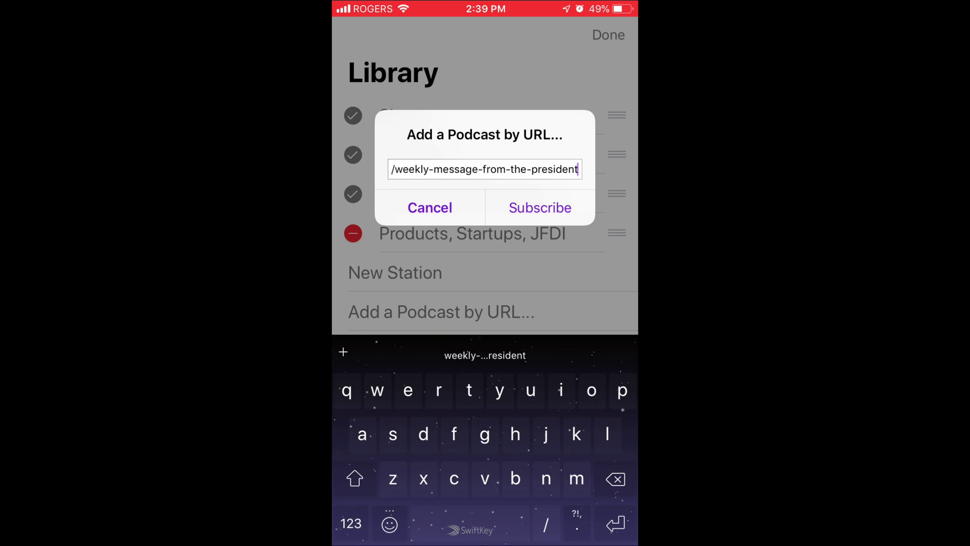
pyautogui.click(540, 208)
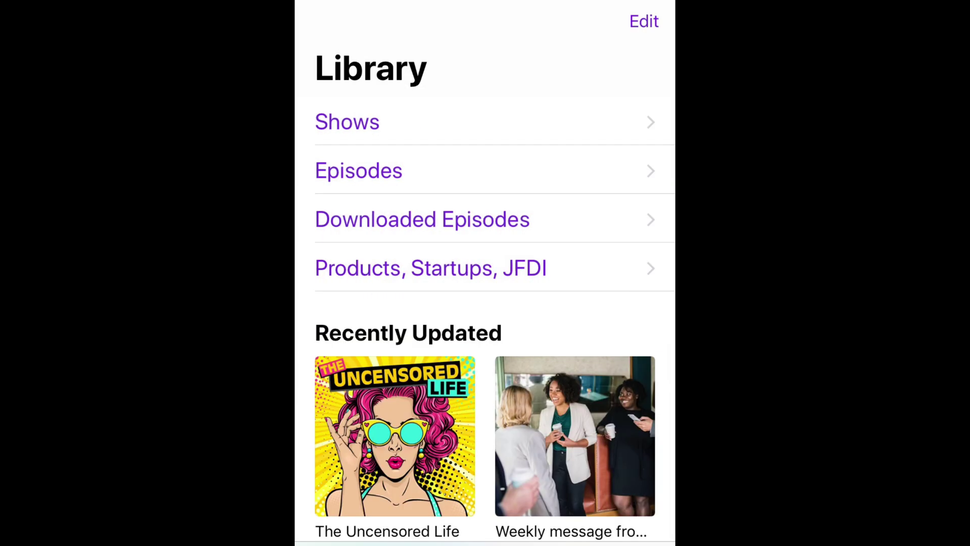
pyautogui.scroll(-5, 485, 303)
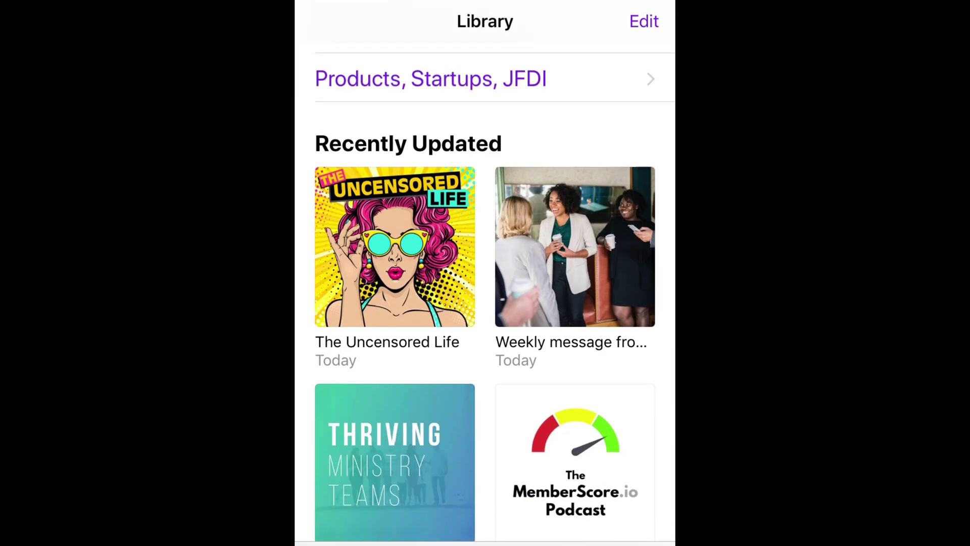
pyautogui.click(575, 247)
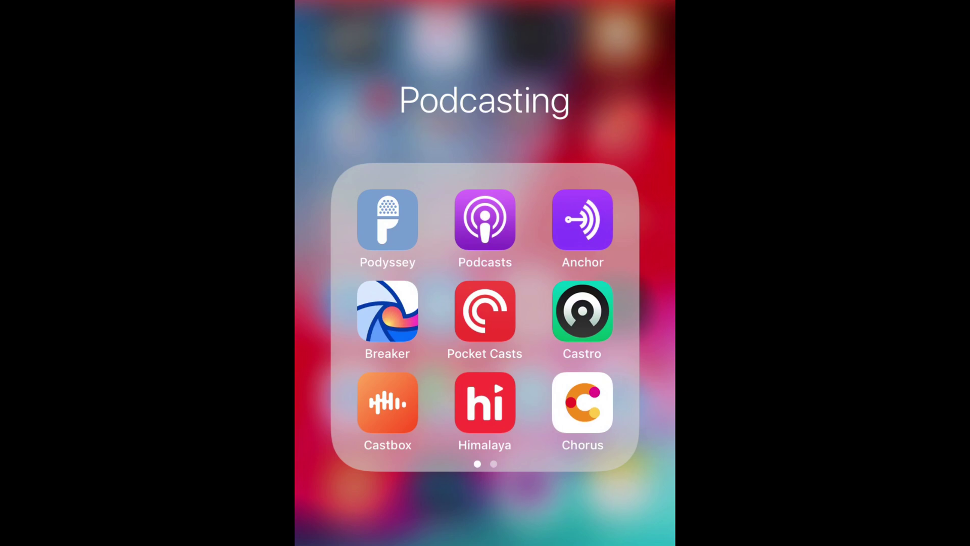
# - Swipe through the pages of the Podcasting folder on the home screen
pyautogui.moveTo(556, 313); pyautogui.dragTo(404, 313)
# - Launch Castro and search for the pasted private feed URL
pyautogui.click(485, 311)
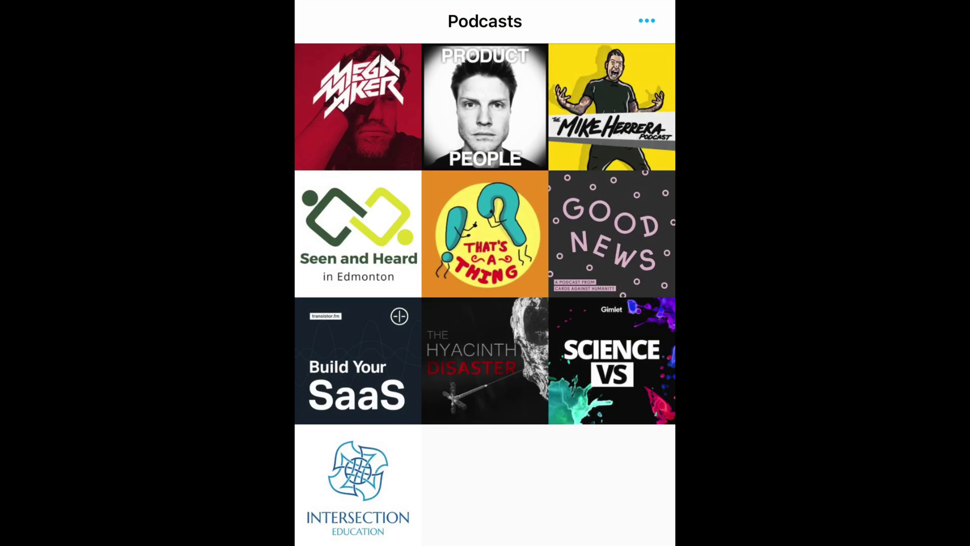
pyautogui.scroll(2, 485, 273)
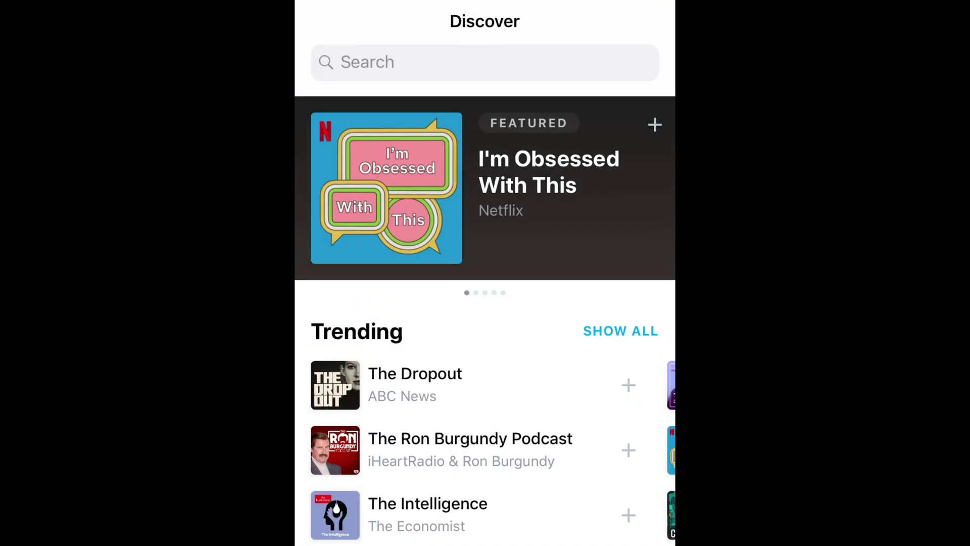
pyautogui.click(368, 62)
pyautogui.click(342, 61)
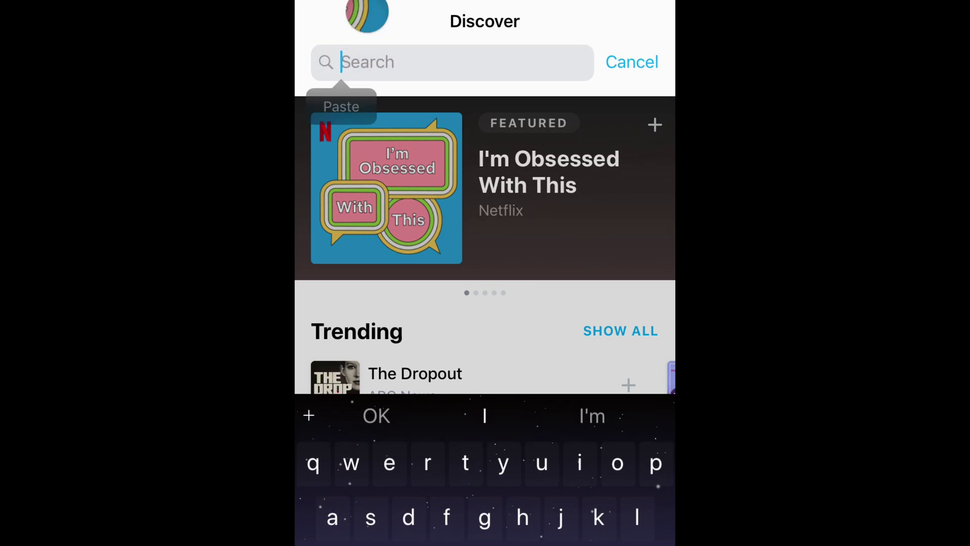
pyautogui.click(340, 104)
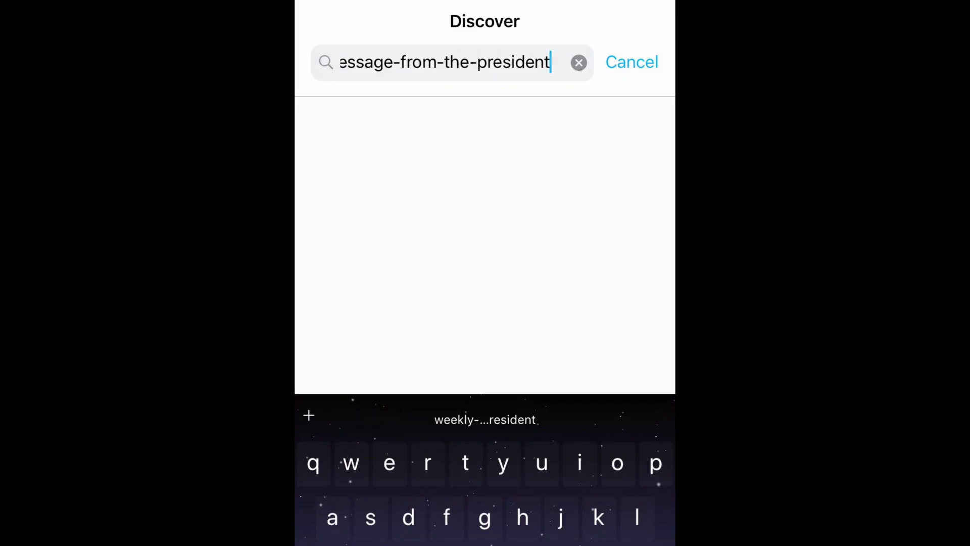
pyautogui.press('Return')
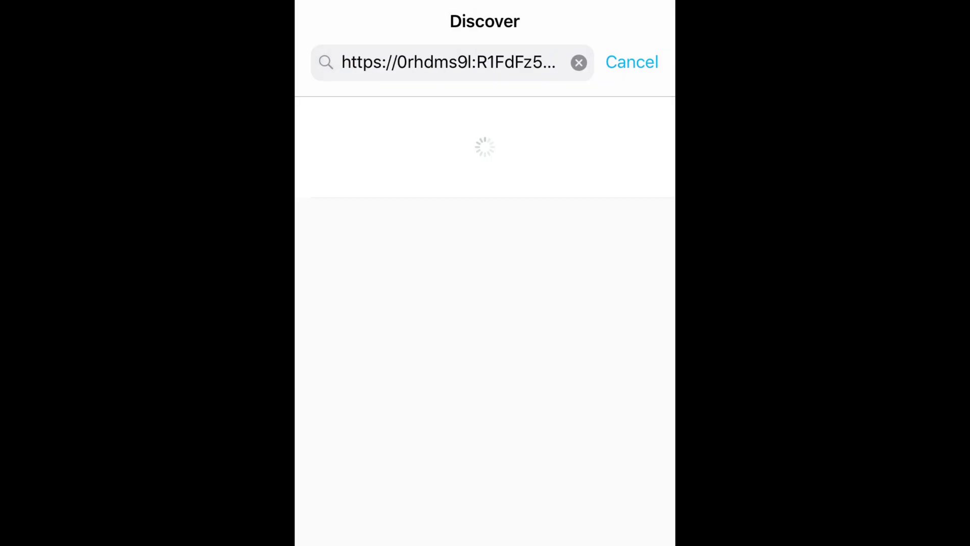